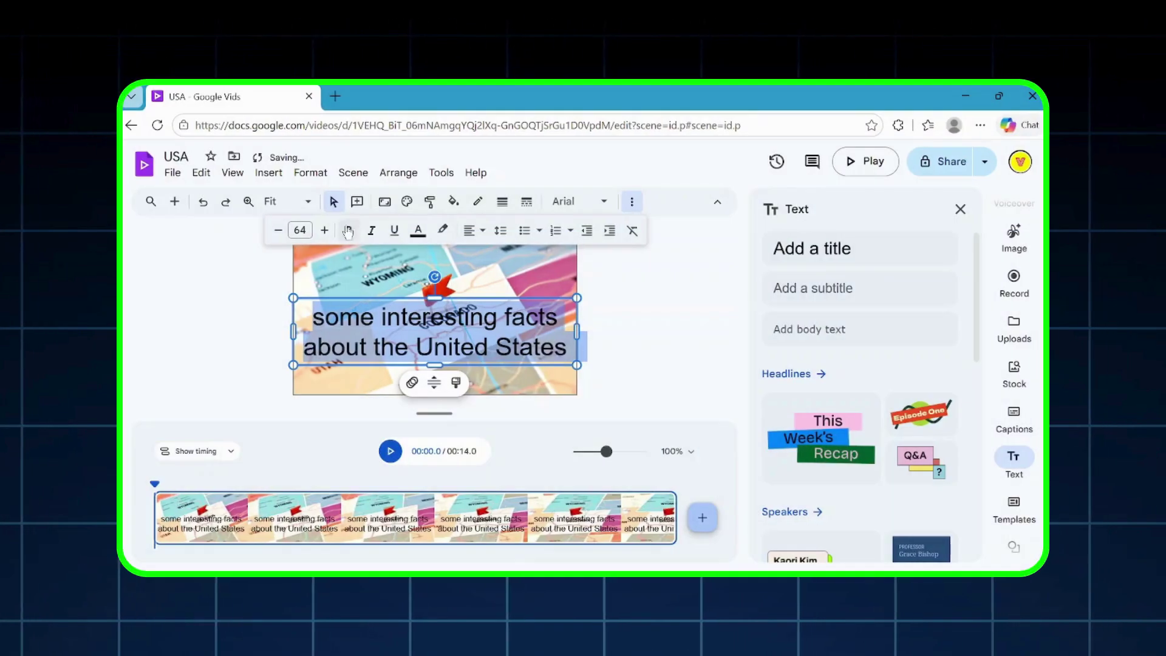
Make the text about the United States bold and set its font size to 60.
key(ctrl+shift+period)
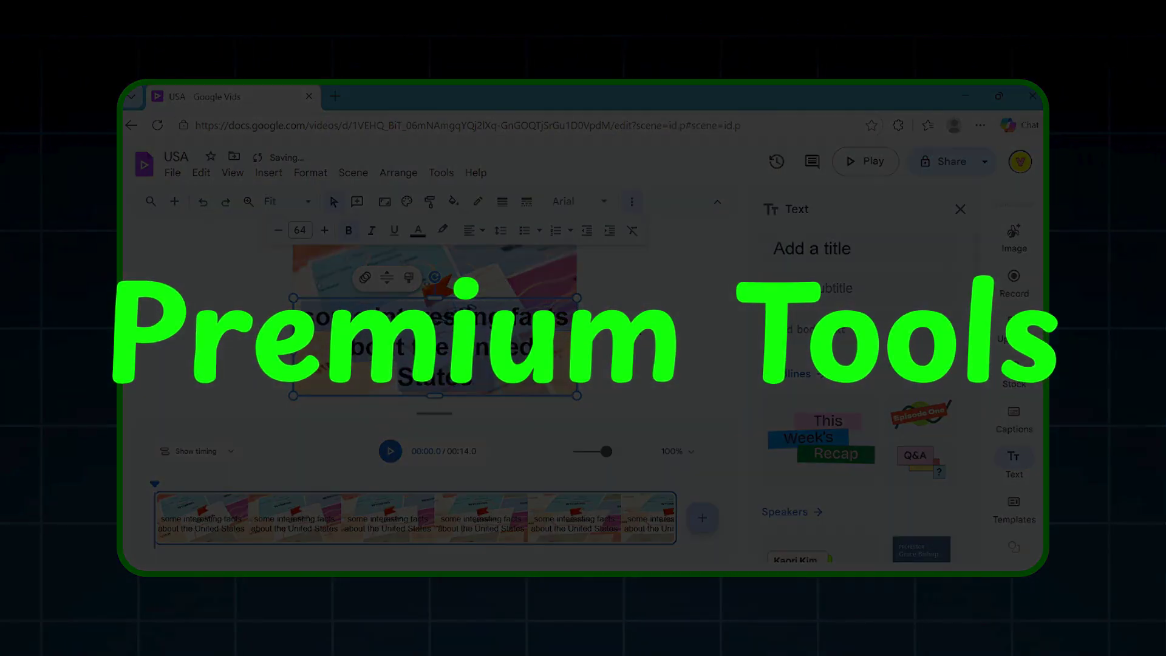
click(278, 230)
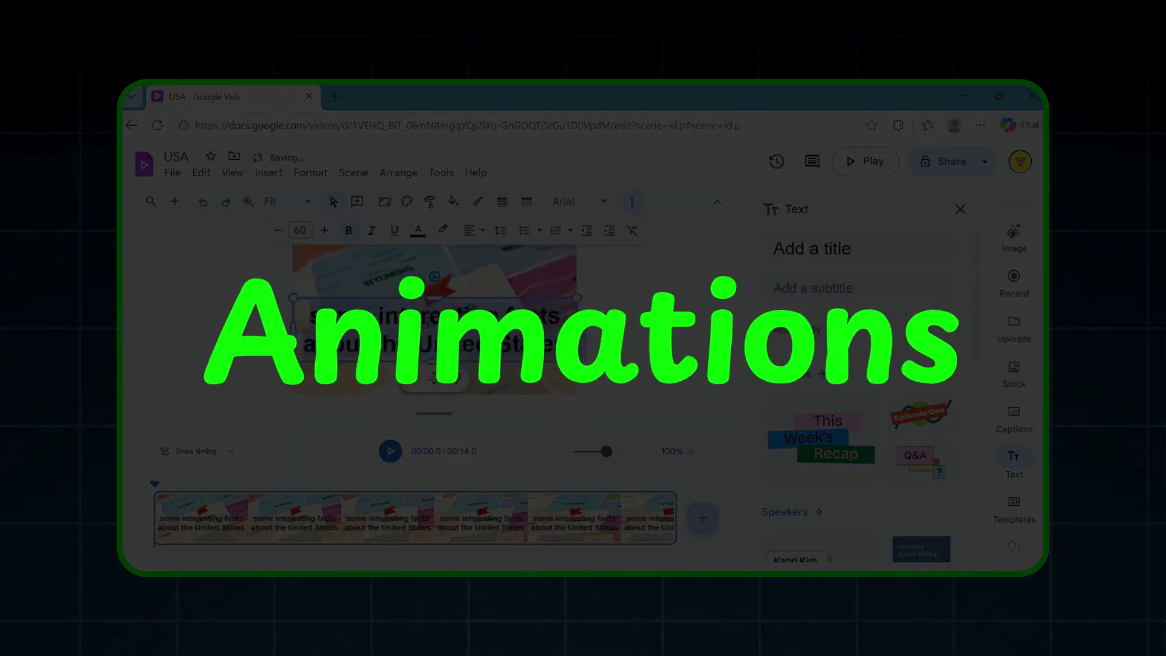
click(632, 337)
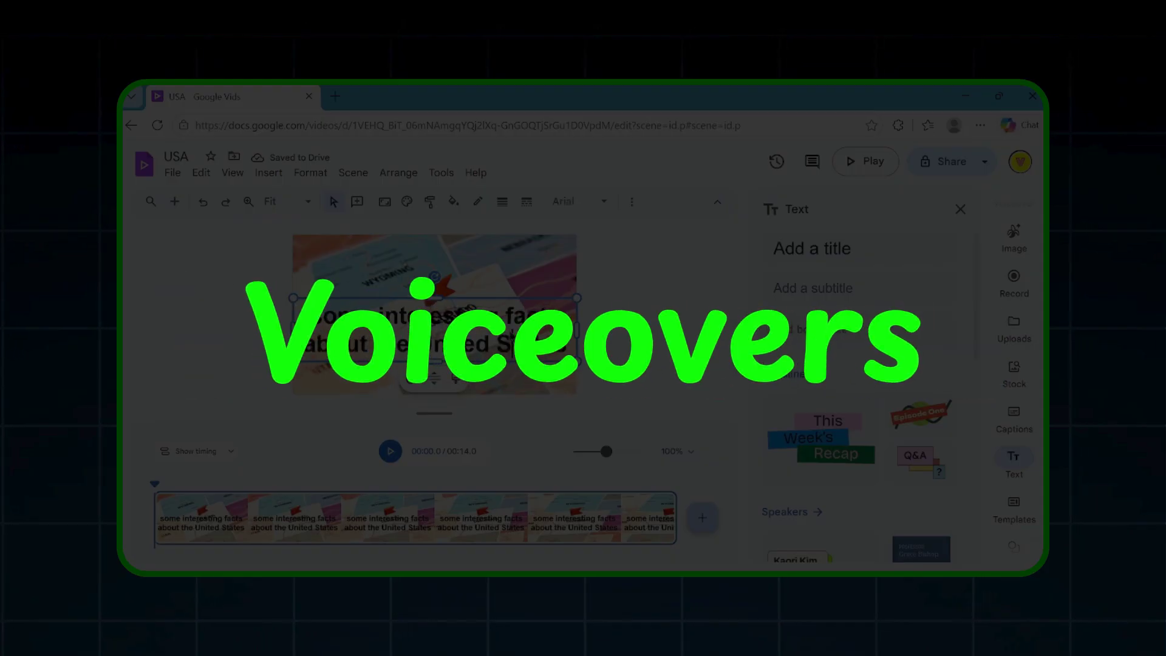
click(571, 341)
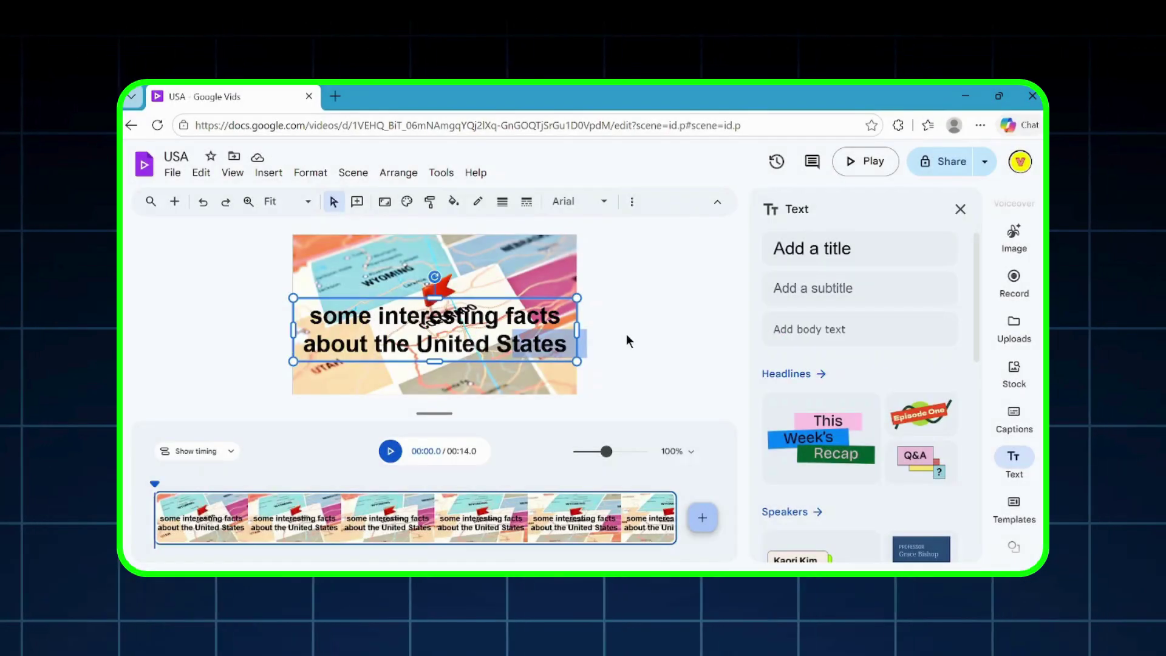
Move the text box down to the bottom edge of the map scene and deselect it.
click(625, 335)
click(528, 346)
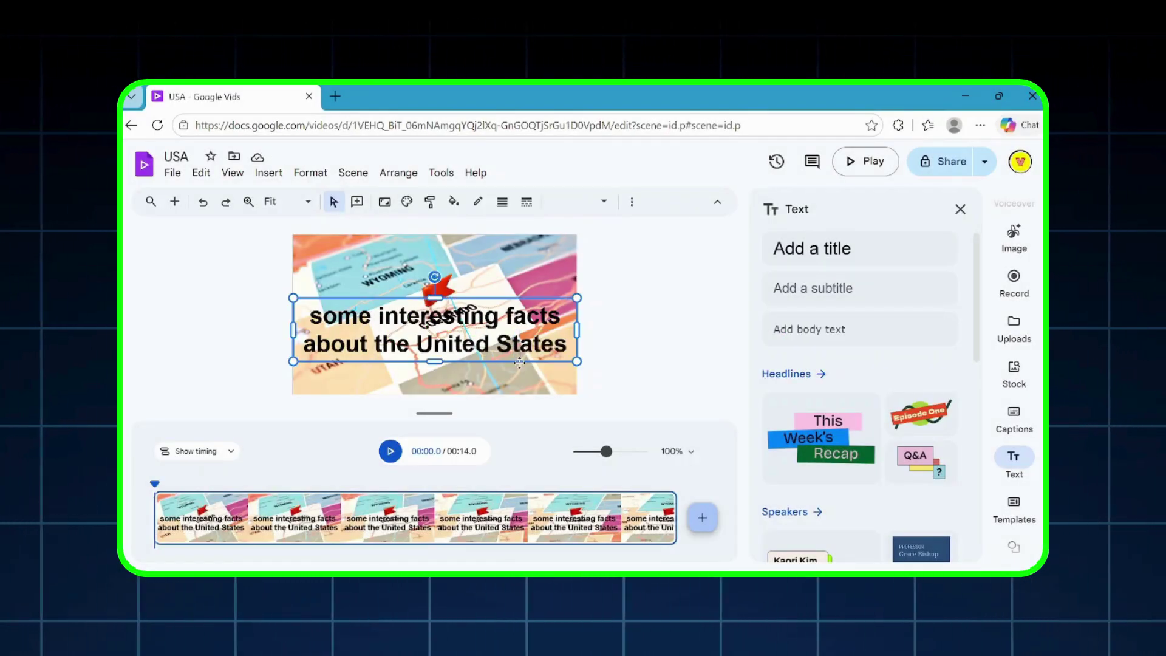
drag(533, 362, 530, 392)
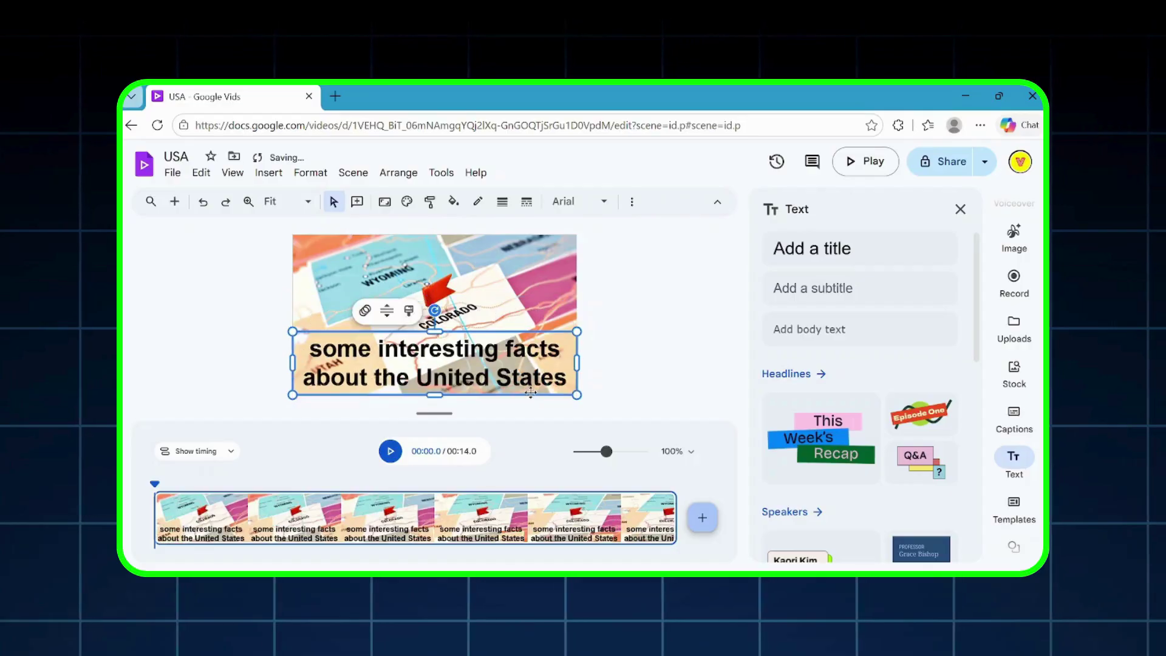
click(638, 363)
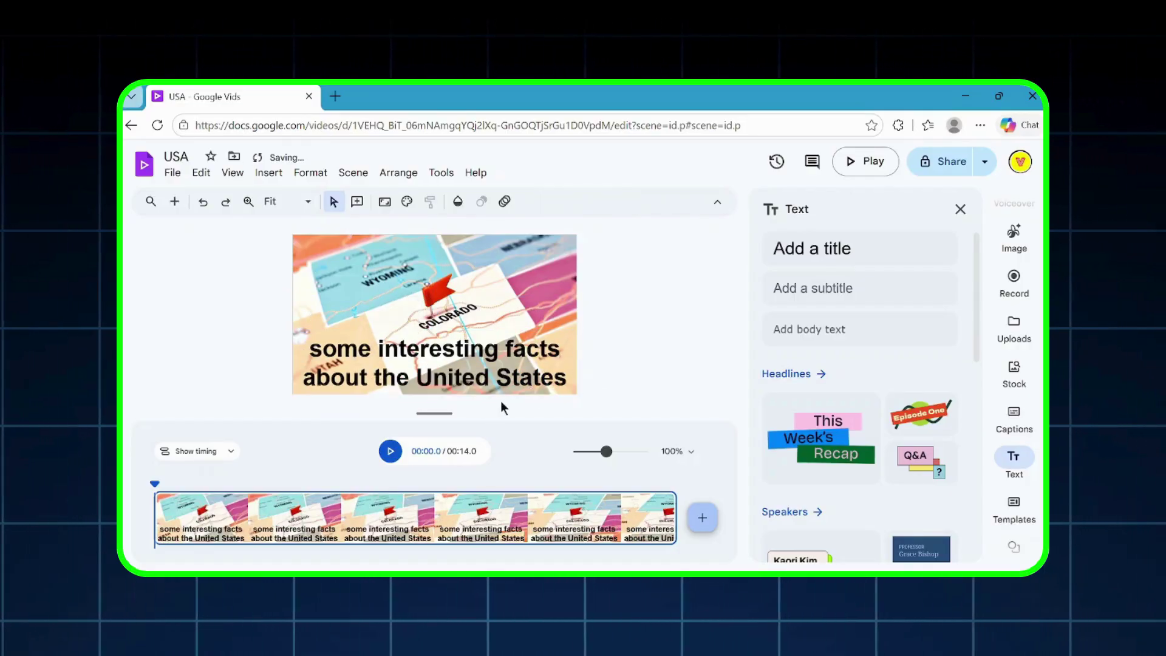
Shorten the map scene by trimming its end on the timeline.
mouse_move(673, 515)
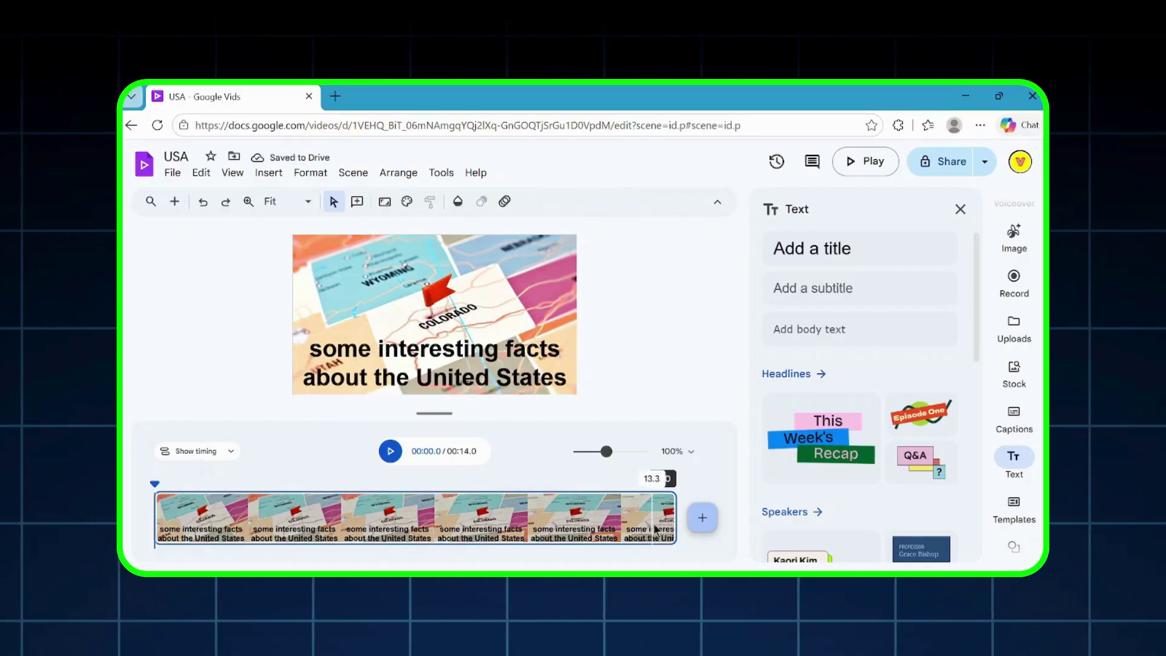
drag(673, 515, 386, 515)
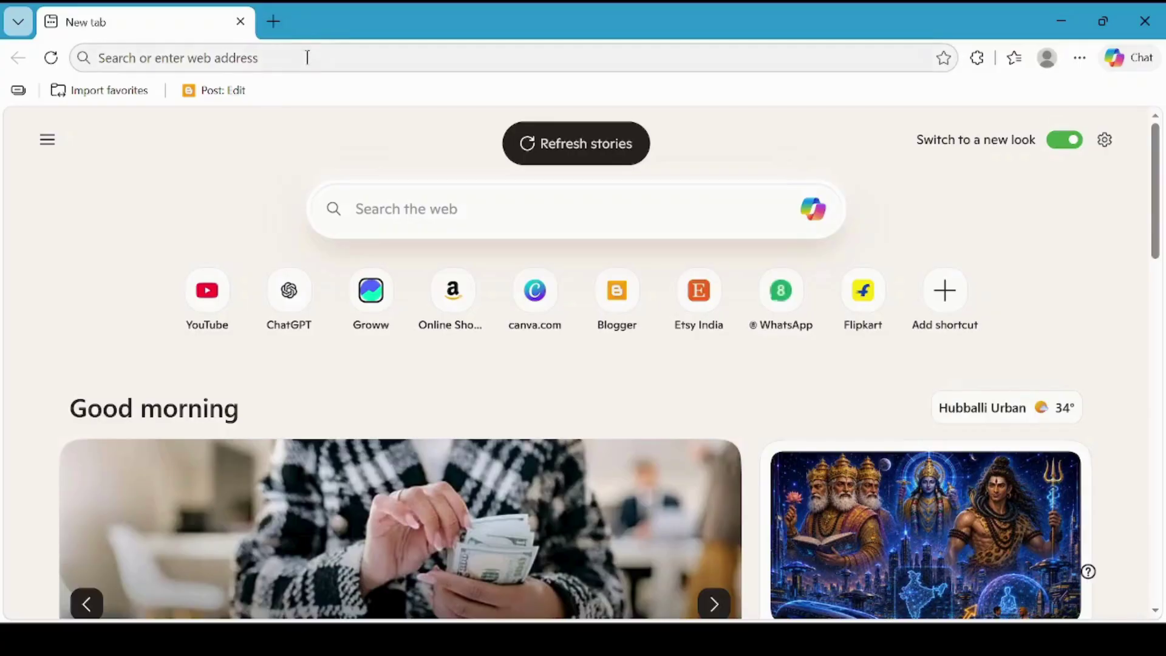
Go to the Google home page and open Google Vids from the list of Google apps.
click(307, 57)
text(g)
key(Return)
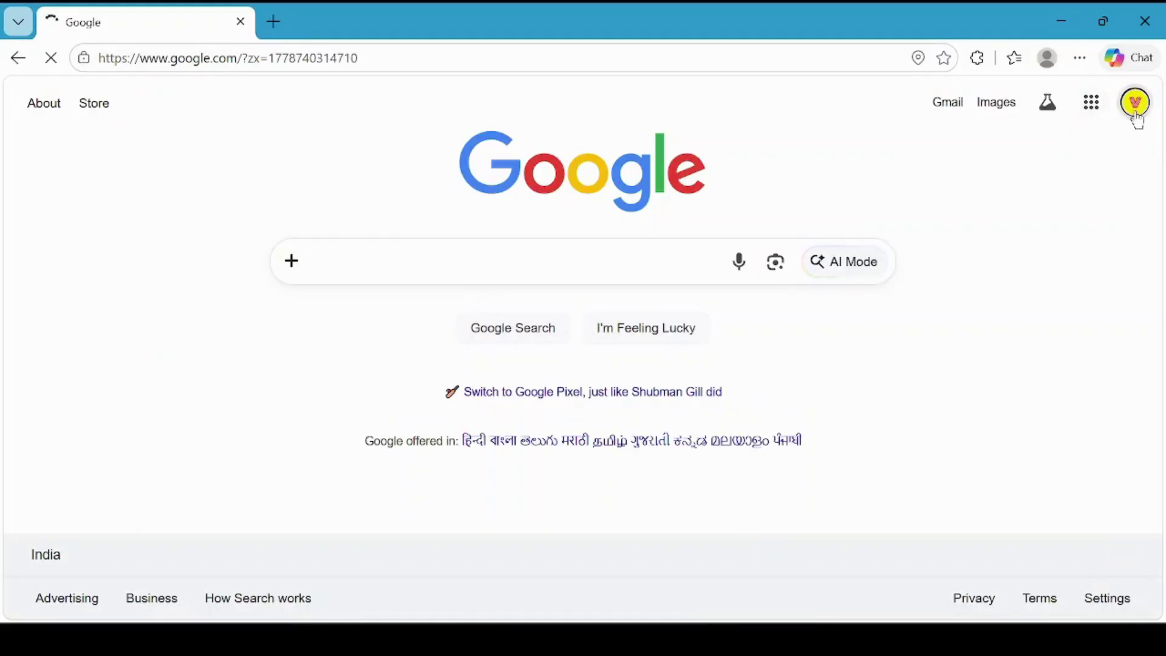
click(1090, 112)
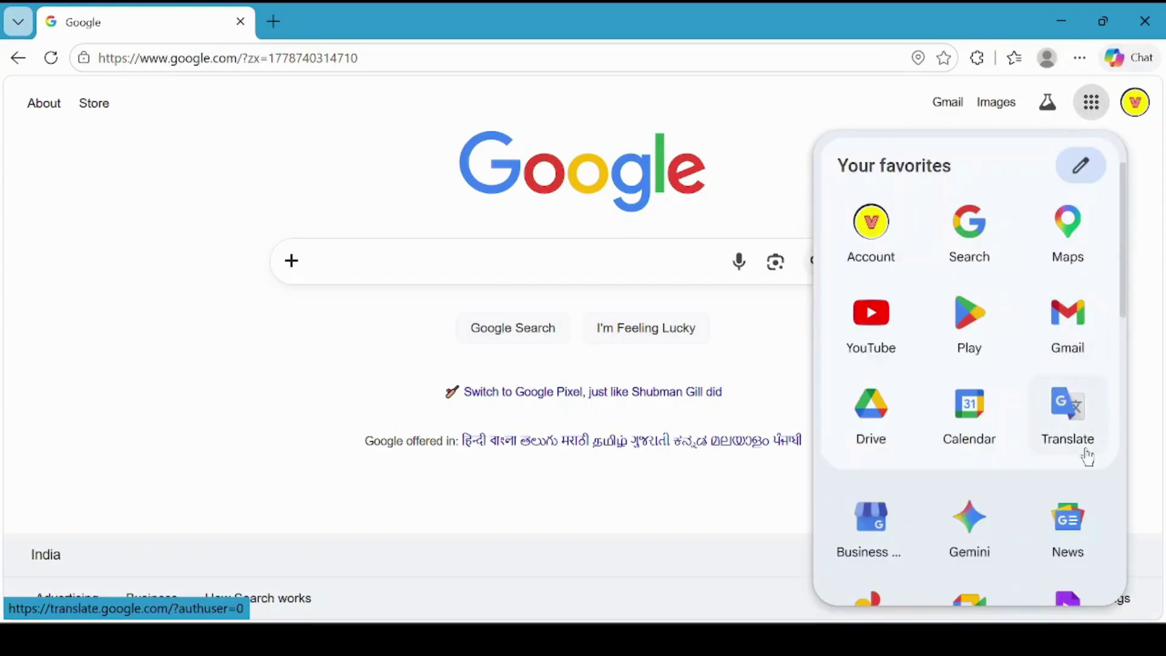
scroll(1088, 458, down, 1)
click(1070, 540)
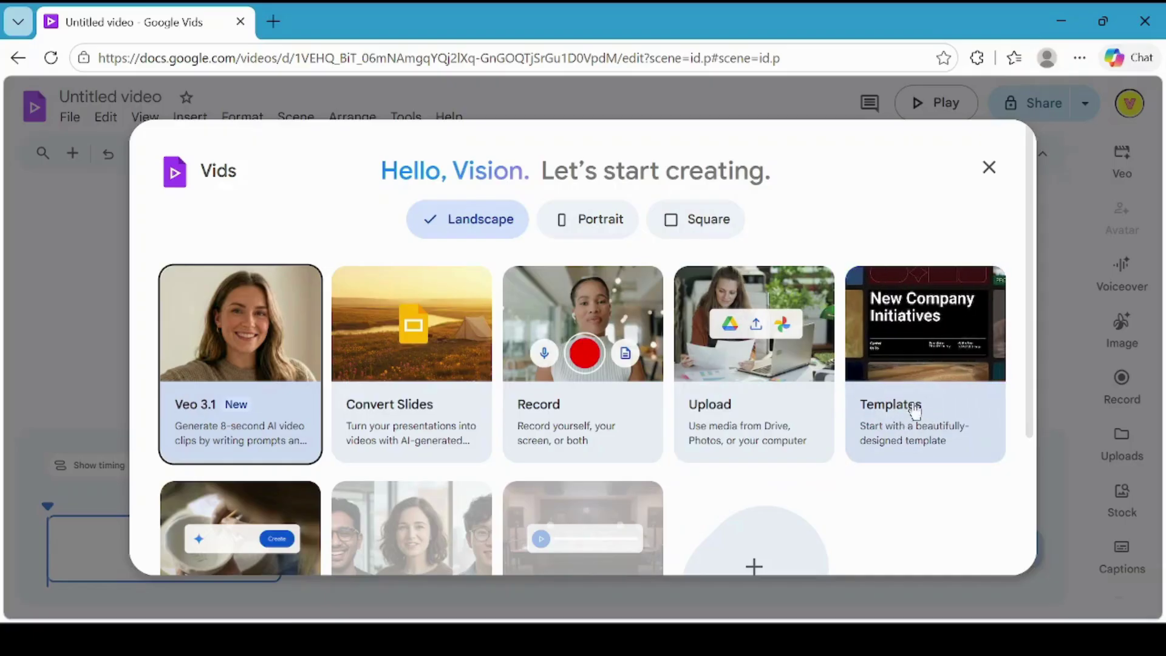
Look through the options for starting a video, open the upgrade offer and examine its trial terms.
scroll(896, 419, down, 1)
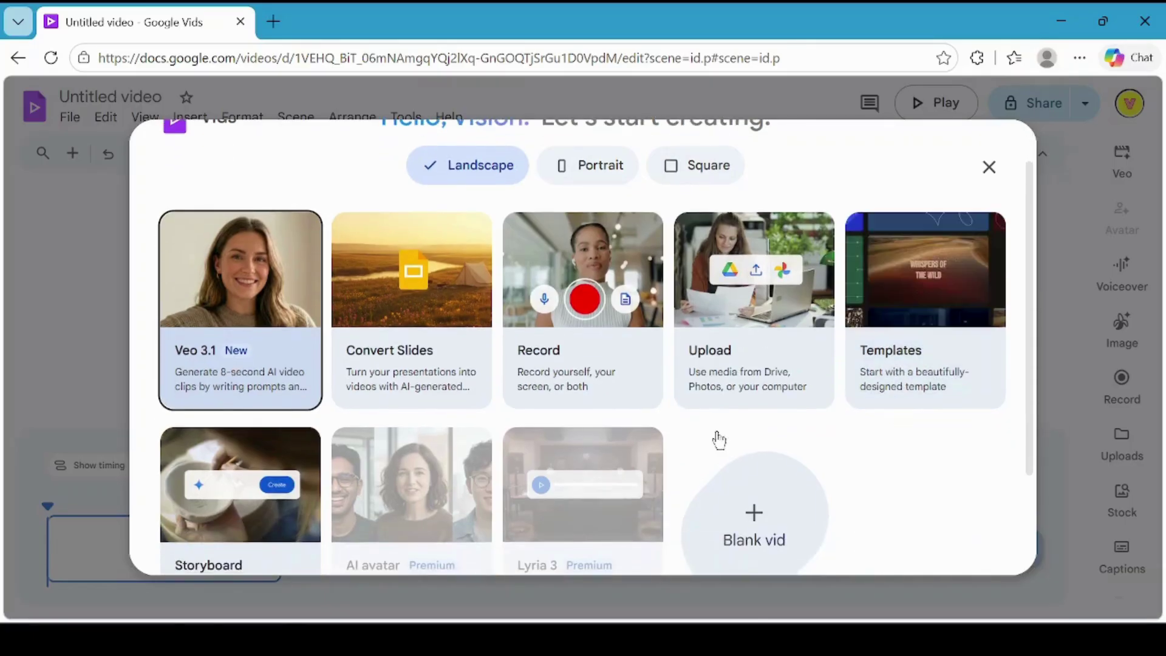
scroll(275, 498, down, 2)
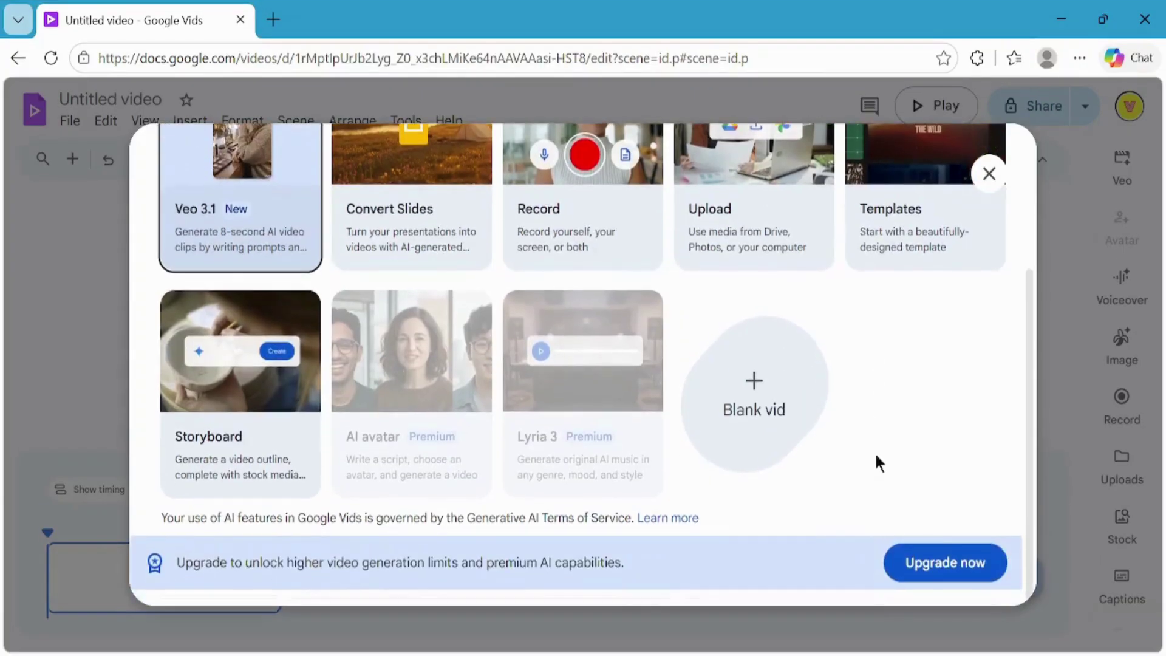
click(955, 575)
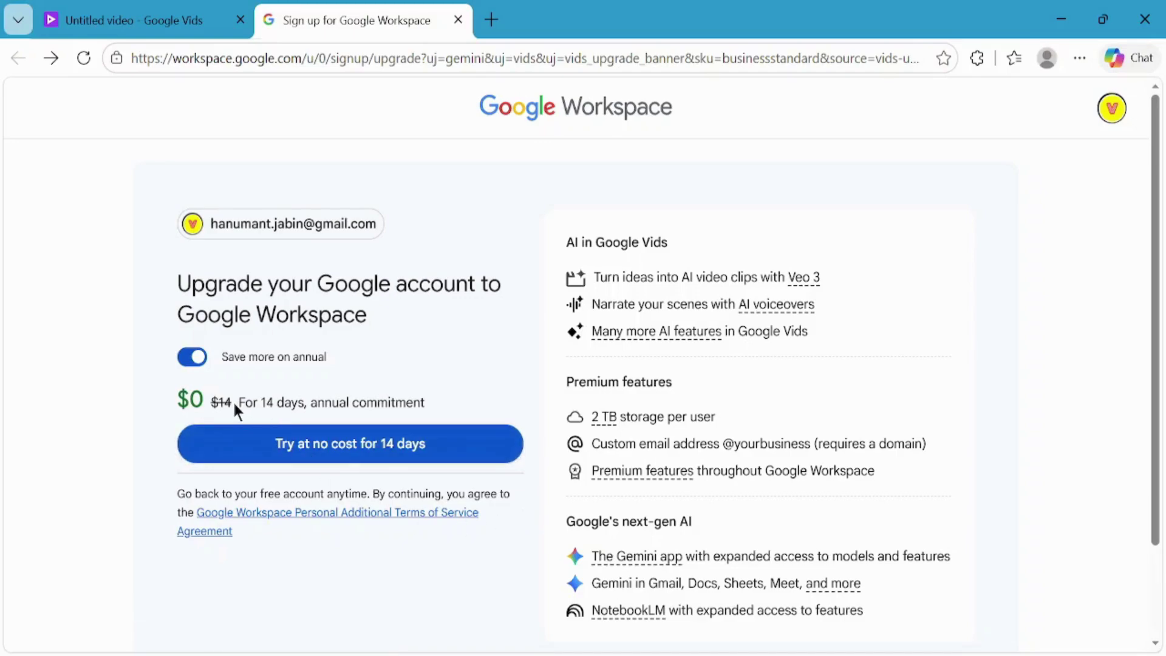
drag(234, 404, 426, 413)
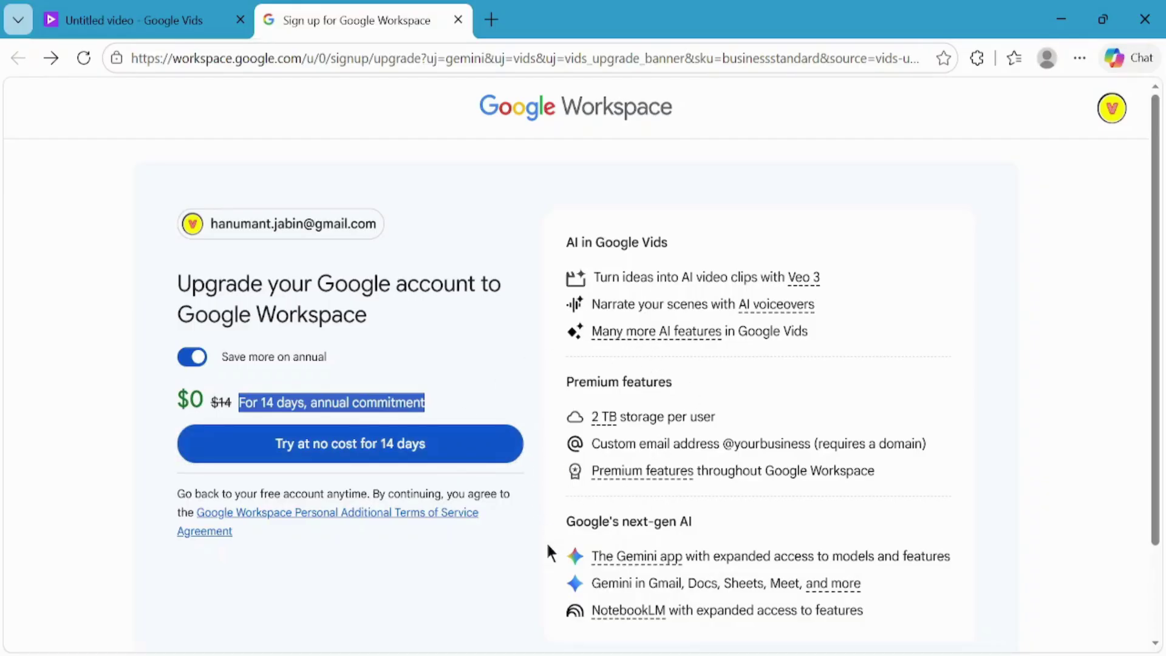
click(516, 551)
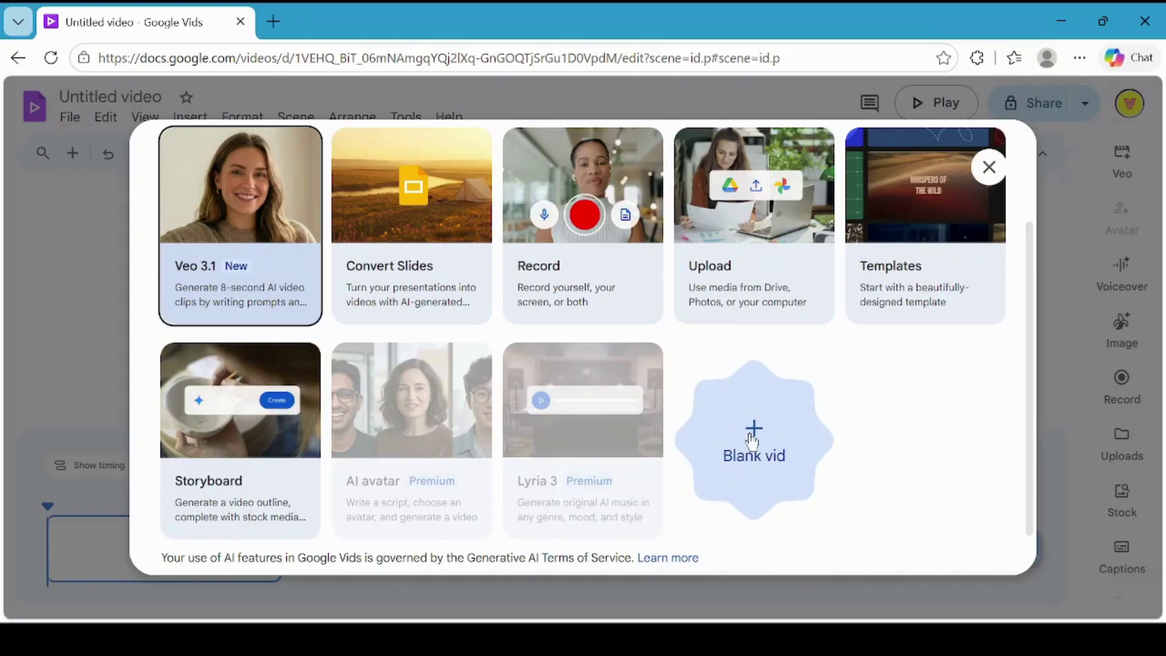
Create a blank video and name it USA.
click(753, 439)
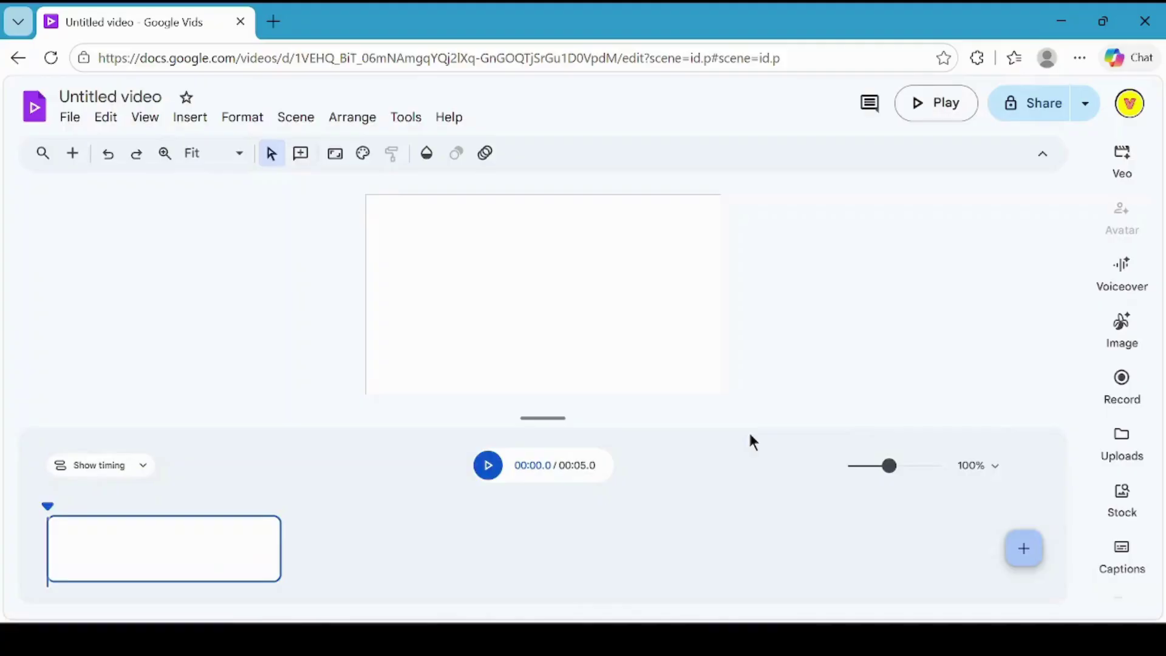
click(138, 98)
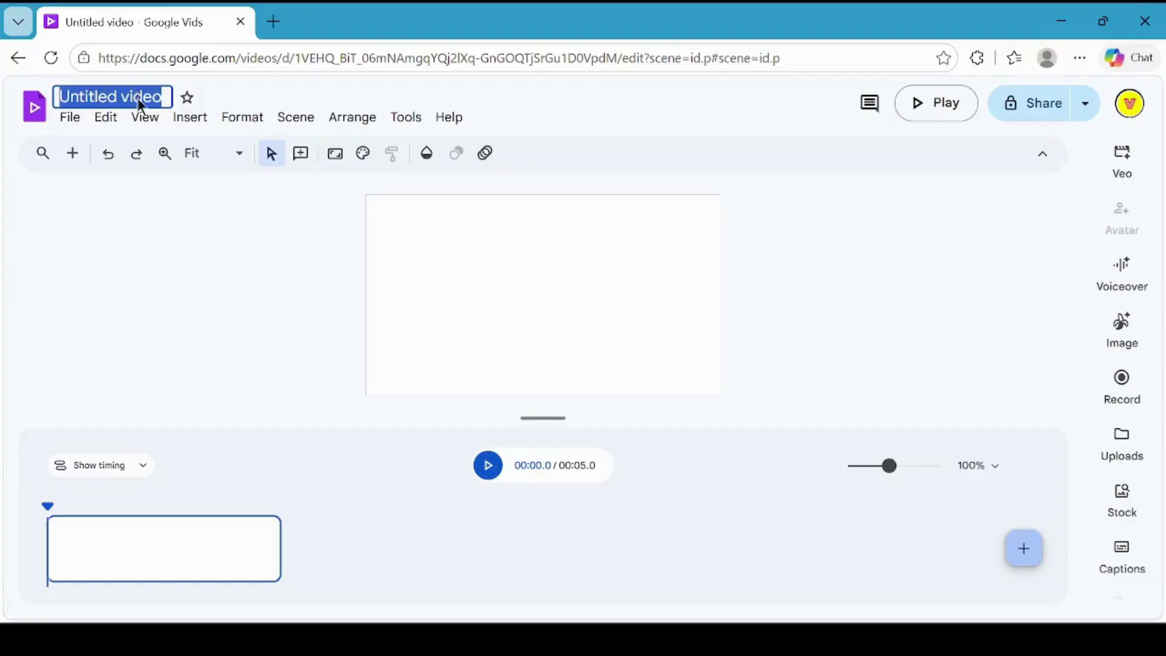
text(USA)
key(Tab)
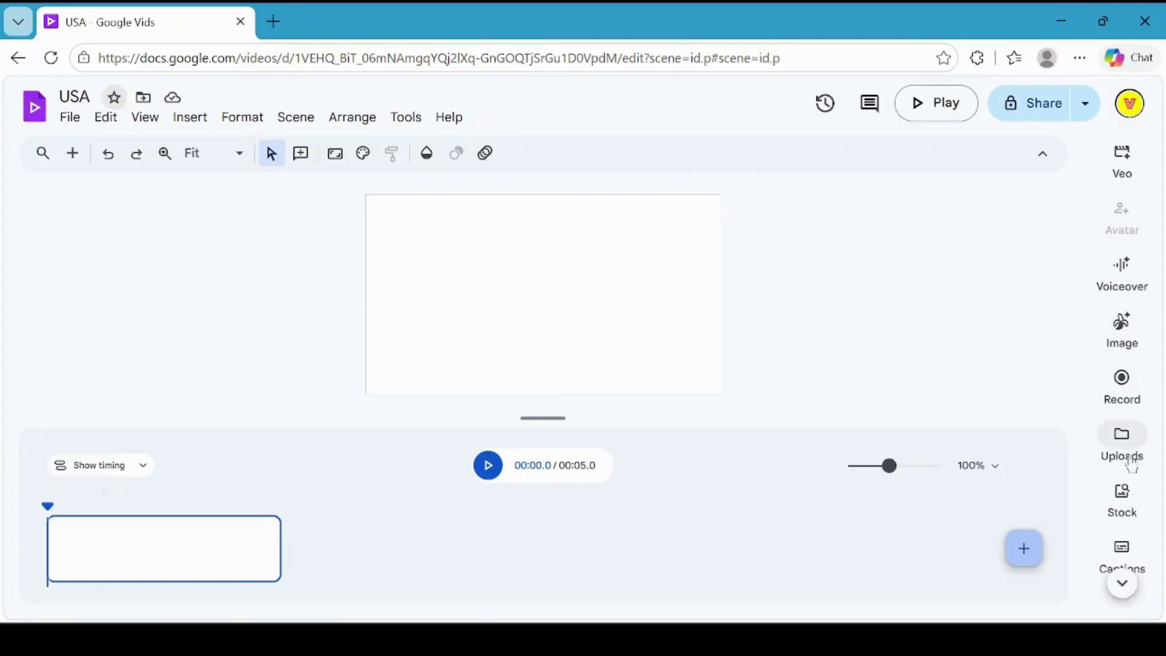
Open the stock media library and look through its categories, from videos to Google images.
click(1122, 495)
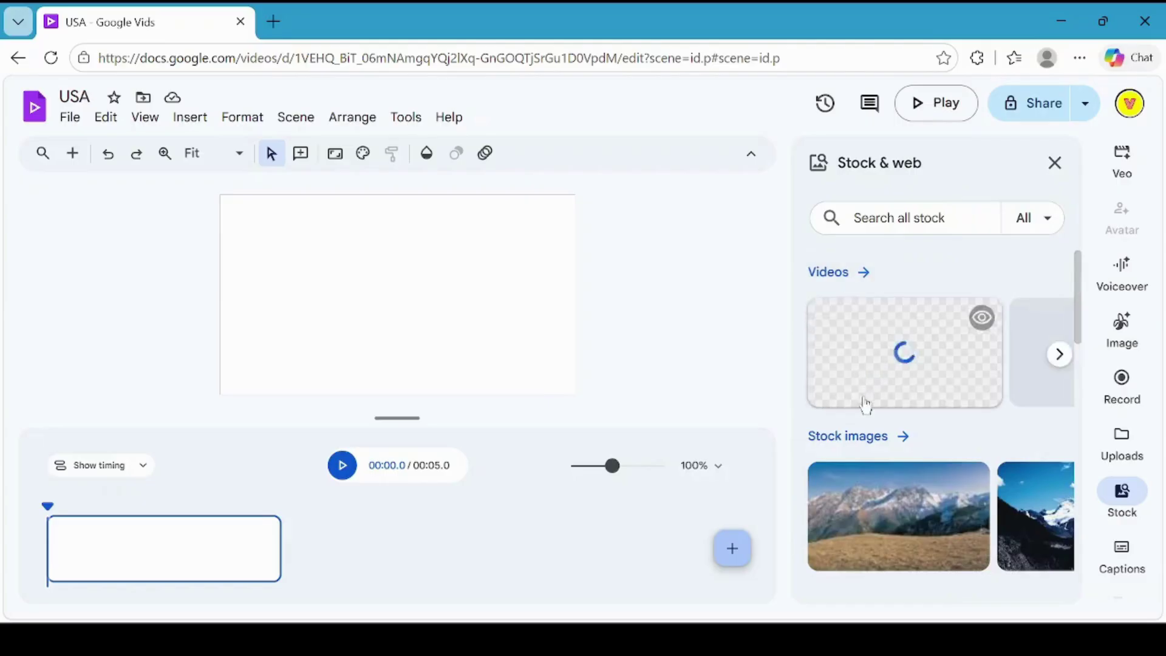
scroll(857, 434, down, 2)
scroll(856, 431, down, 1)
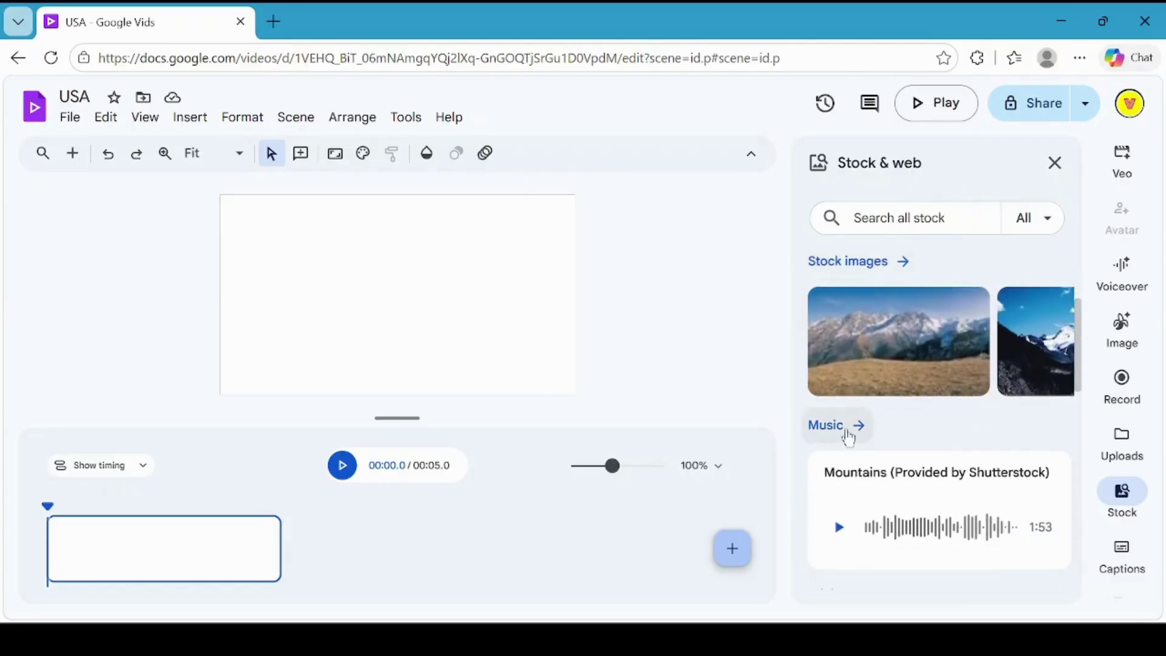
scroll(846, 435, down, 3)
scroll(875, 467, down, 2)
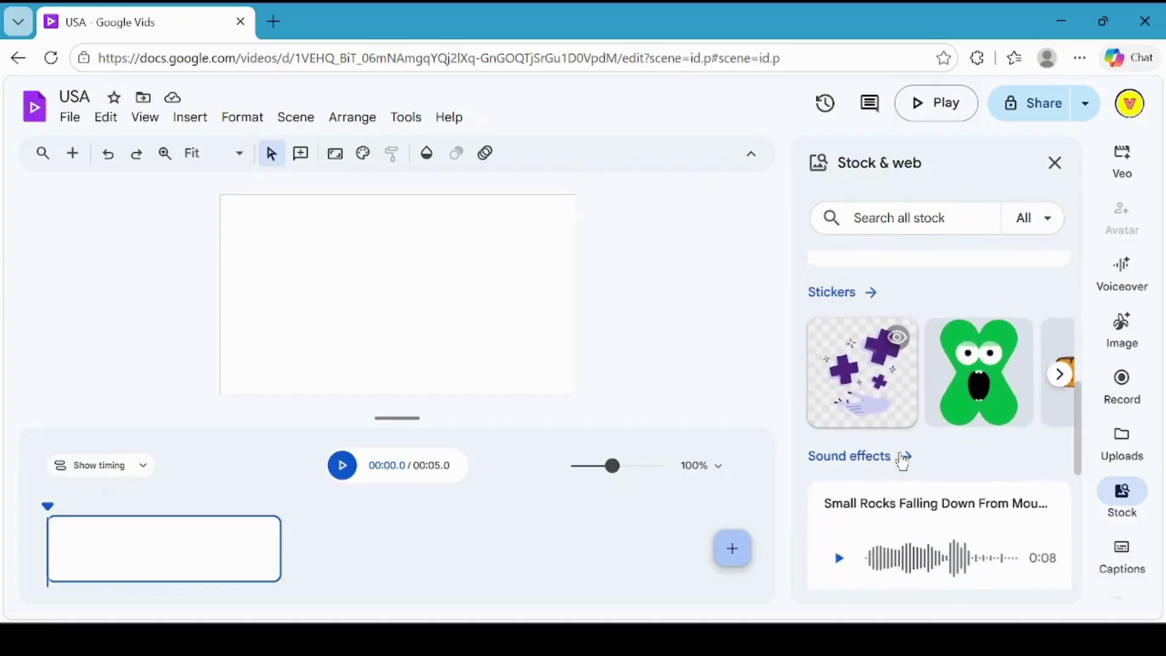
scroll(849, 469, down, 3)
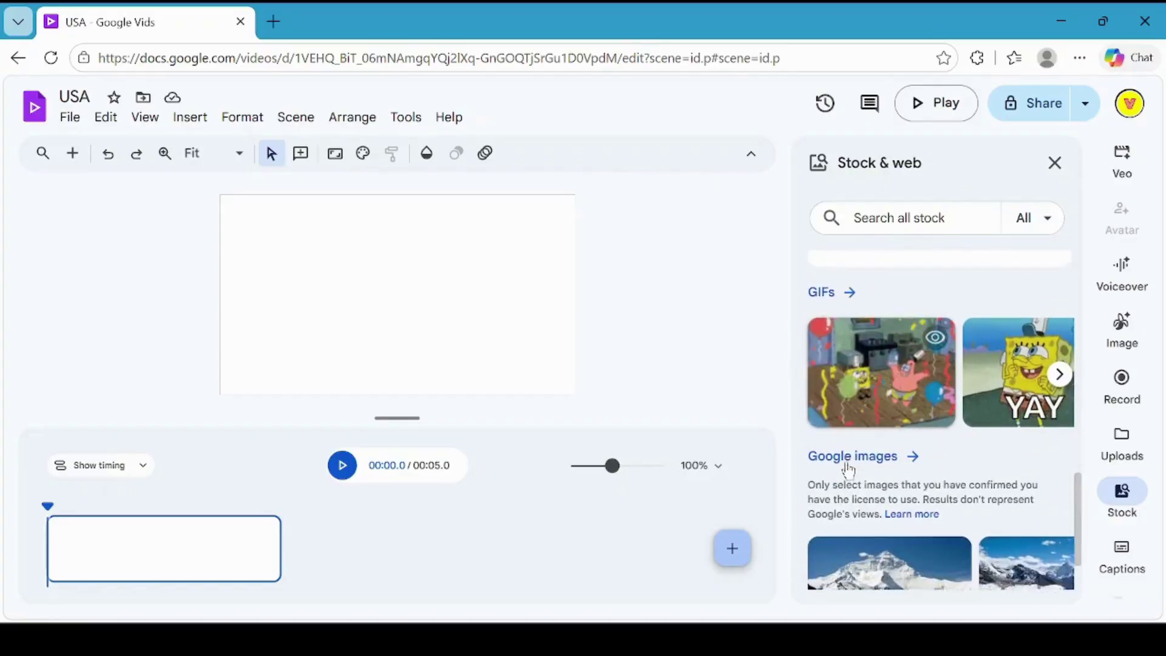
Search the stock library for "usa" and limit the results to videos.
click(899, 217)
text(usa)
click(1053, 225)
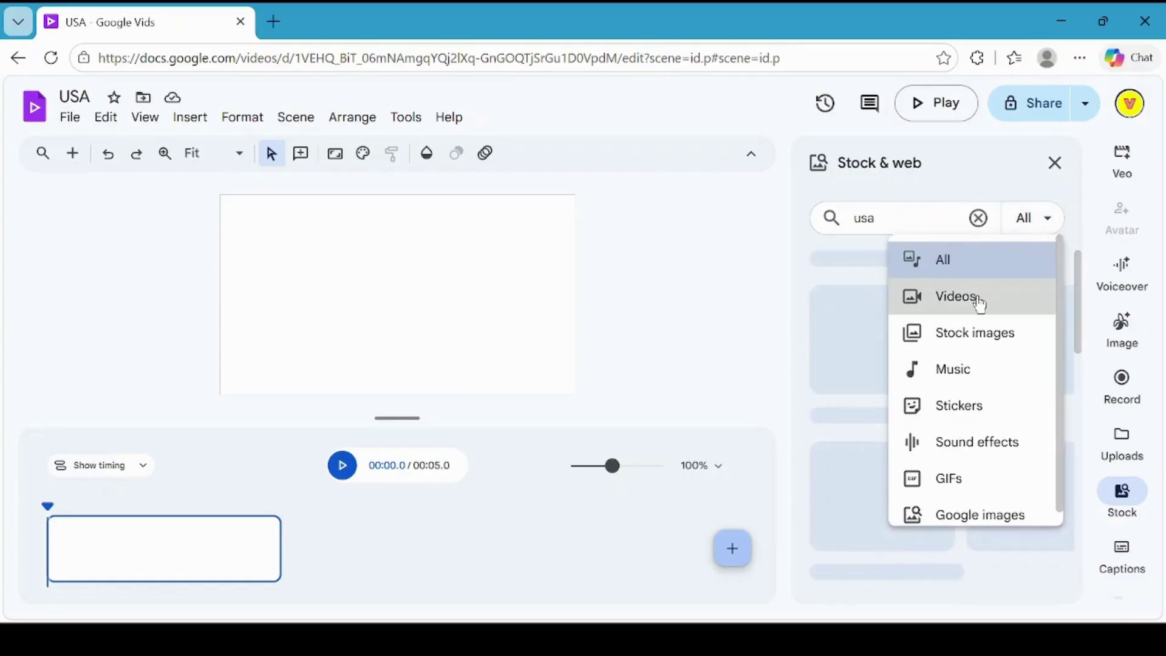
click(942, 213)
key(BackSpace)
text(a)
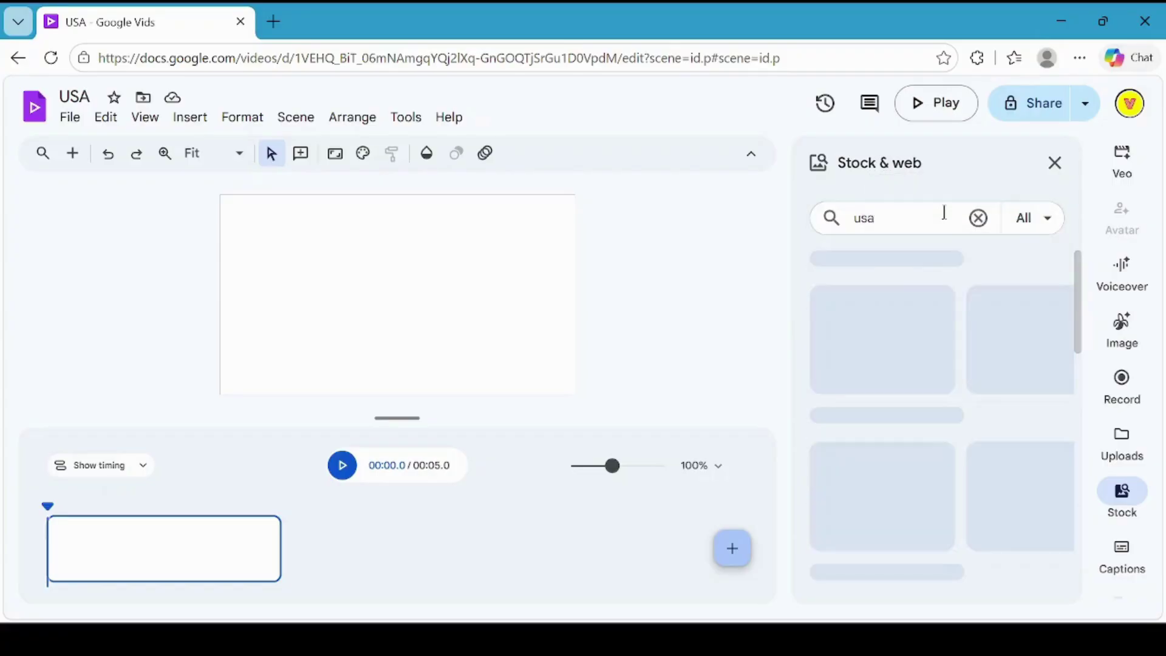
Preview the stock video of the map with a red pin on Colorado and insert it into the scene.
scroll(987, 460, down, 5)
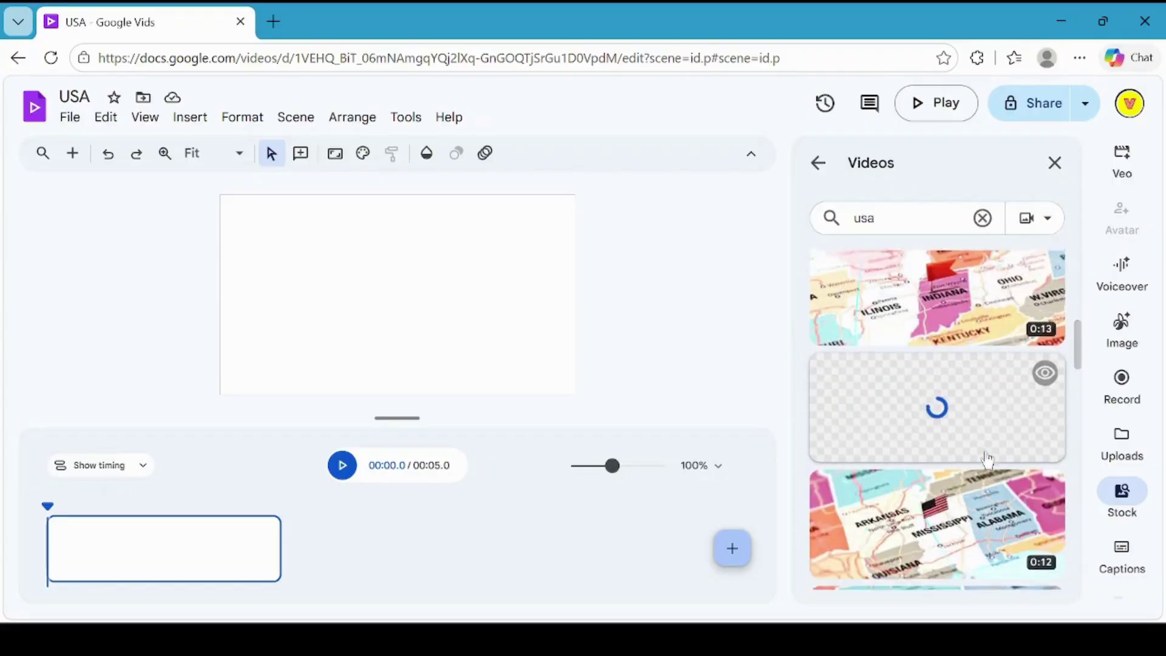
scroll(988, 460, down, 3)
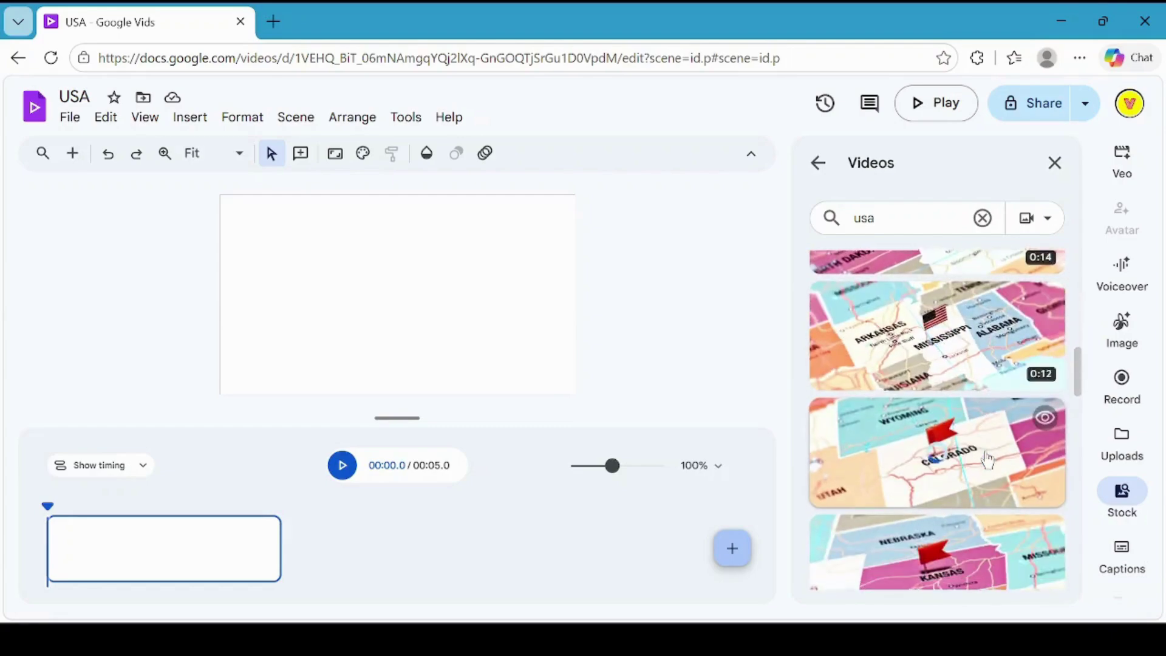
scroll(988, 460, down, 4)
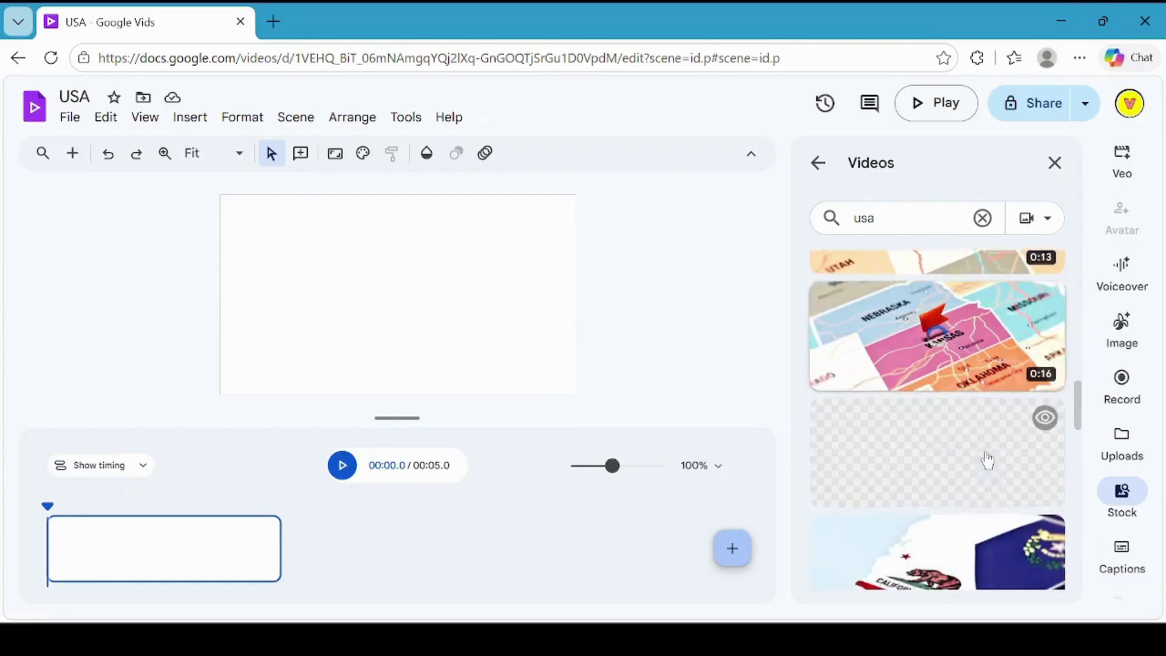
scroll(988, 459, up, 3)
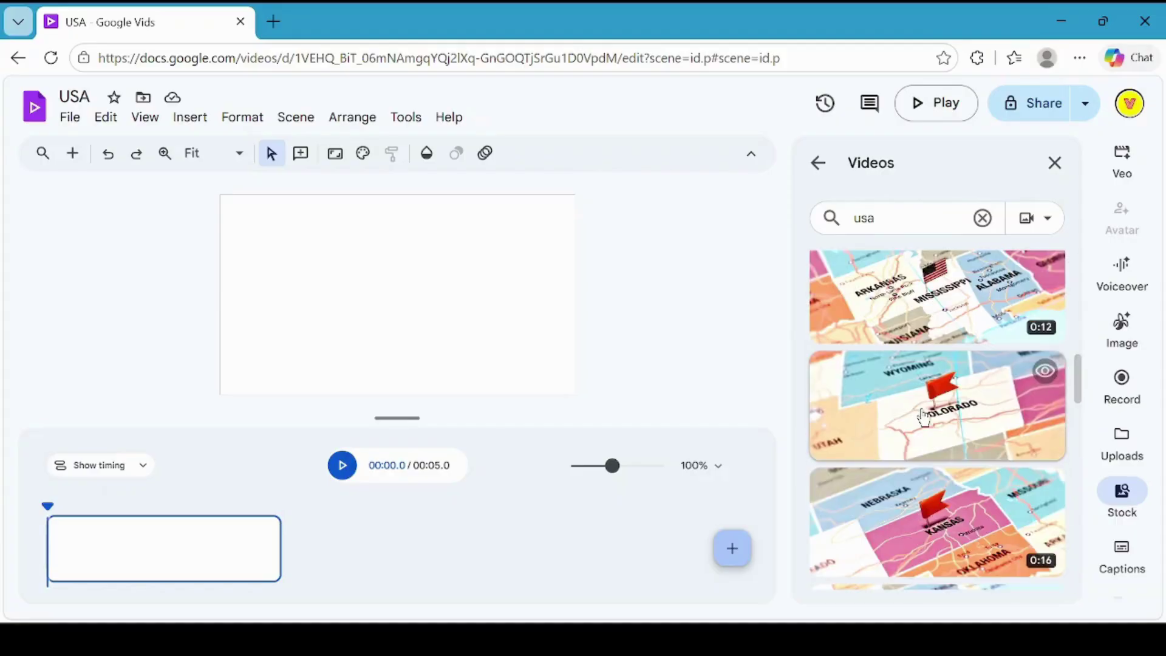
click(1047, 372)
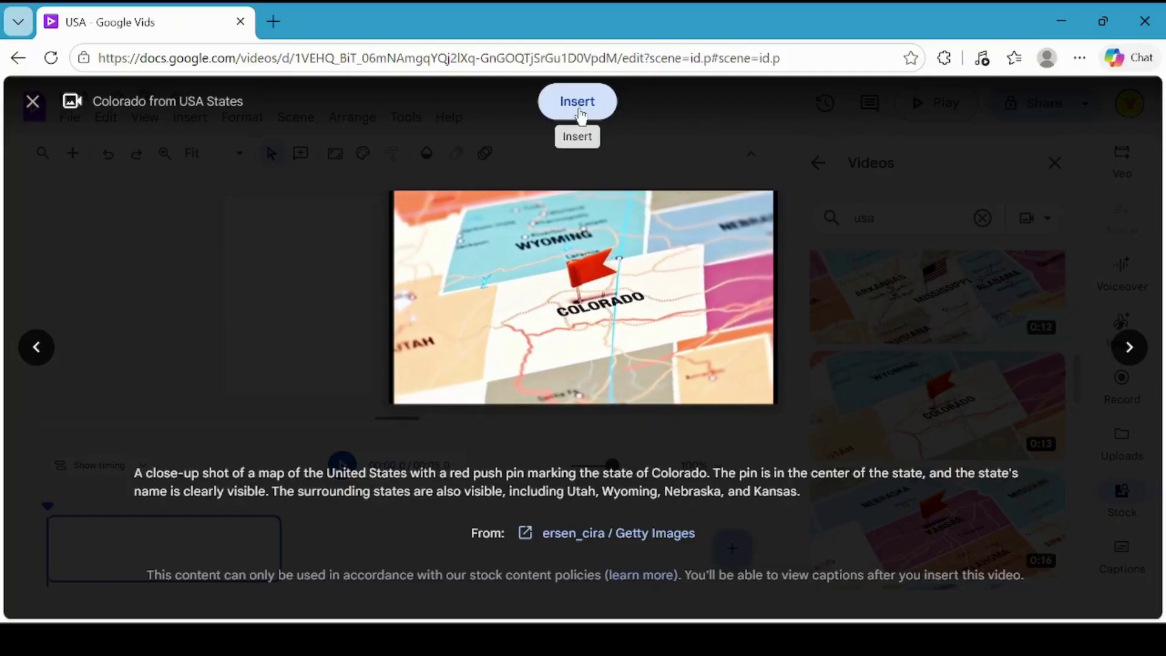
click(578, 103)
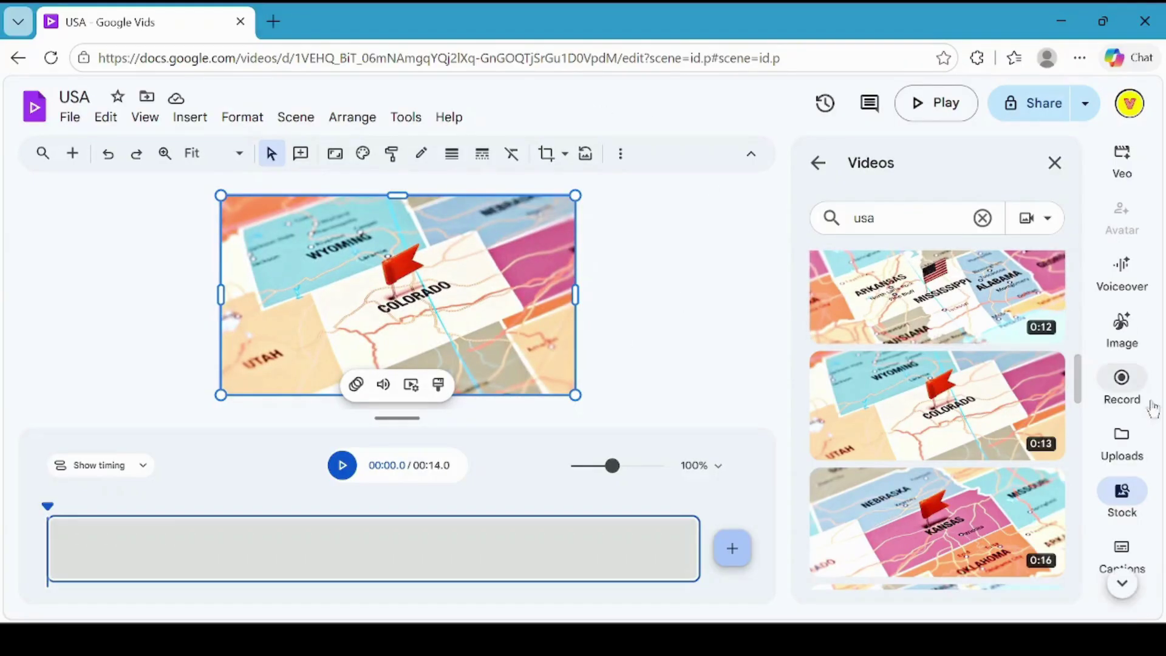
Look through the text styles and add a title reading "some interesting facts about the United States" to the map scene.
scroll(1122, 415, down, 2)
scroll(1123, 415, down, 1)
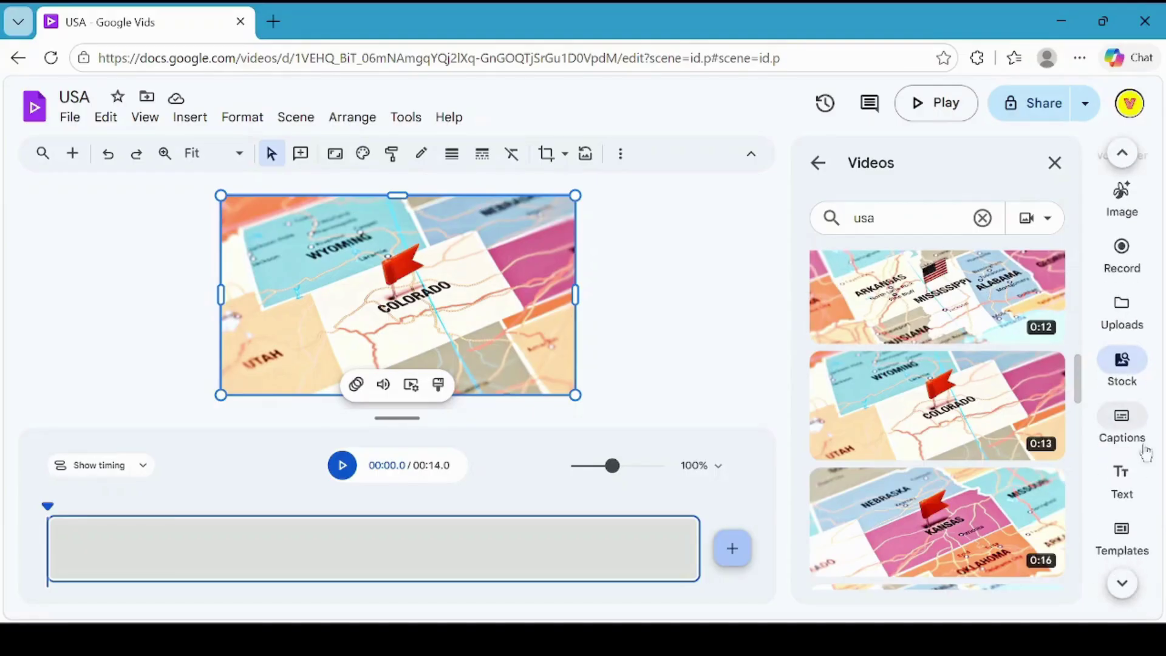
click(1122, 477)
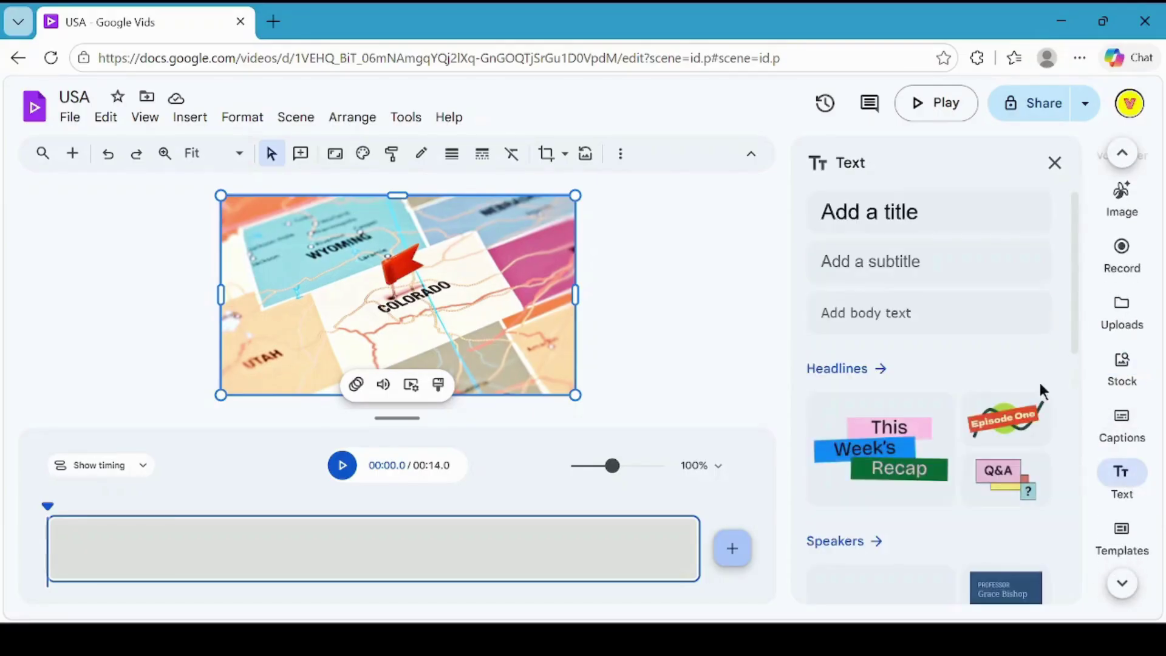
scroll(1001, 489, down, 4)
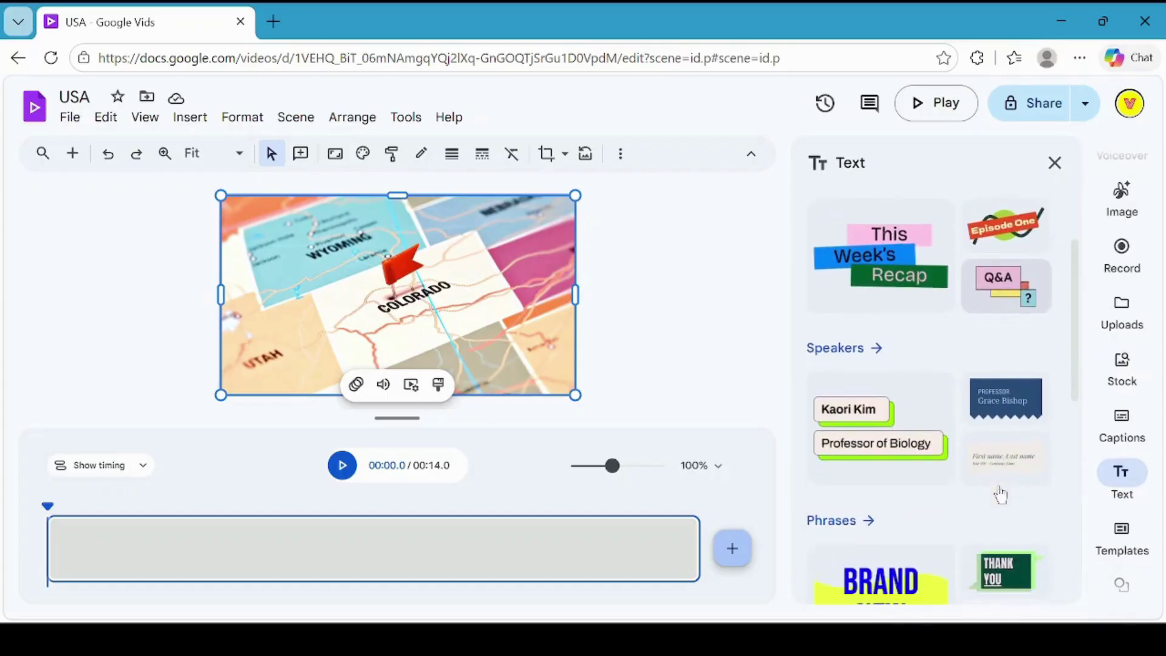
scroll(1000, 494, down, 3)
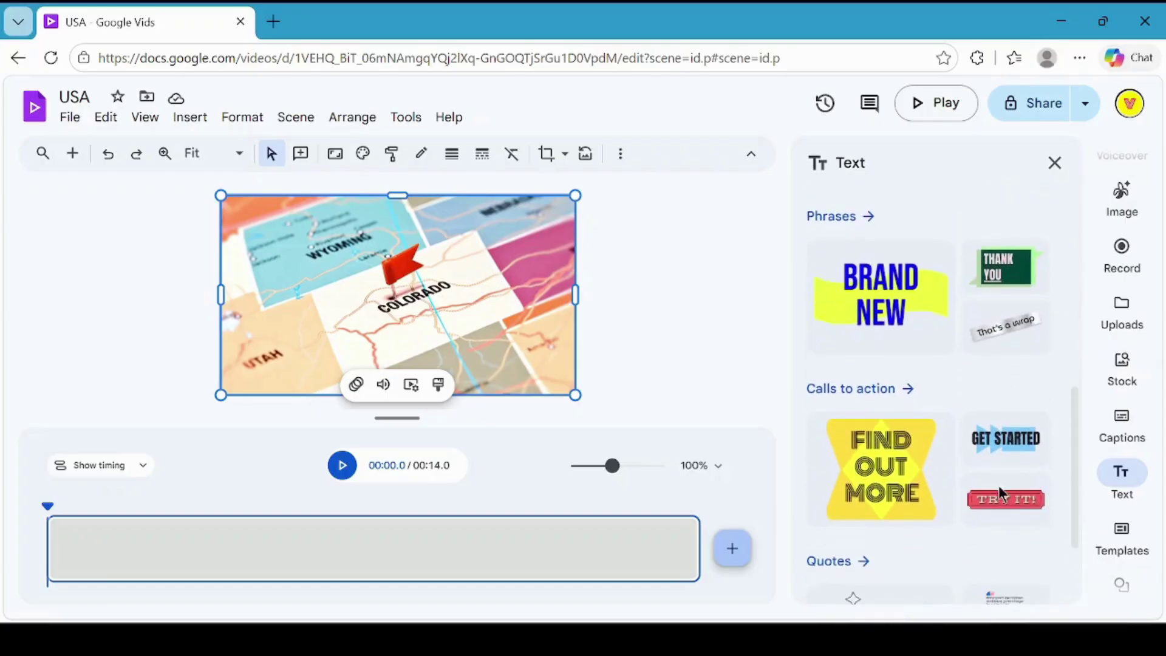
scroll(999, 486, up, 7)
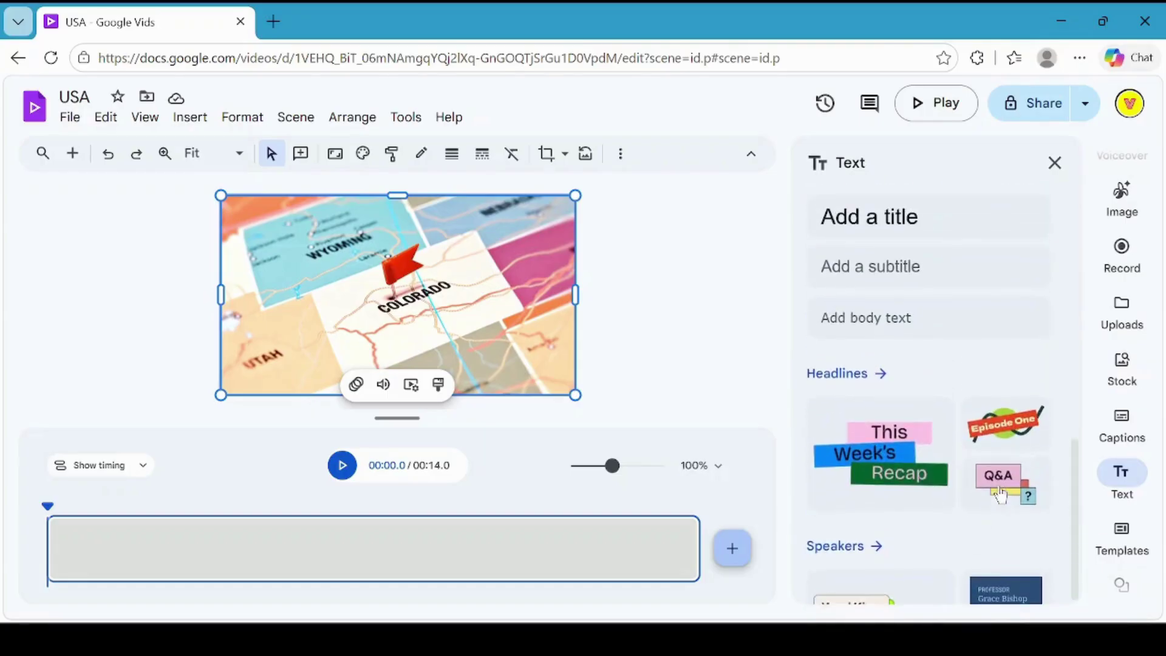
click(914, 219)
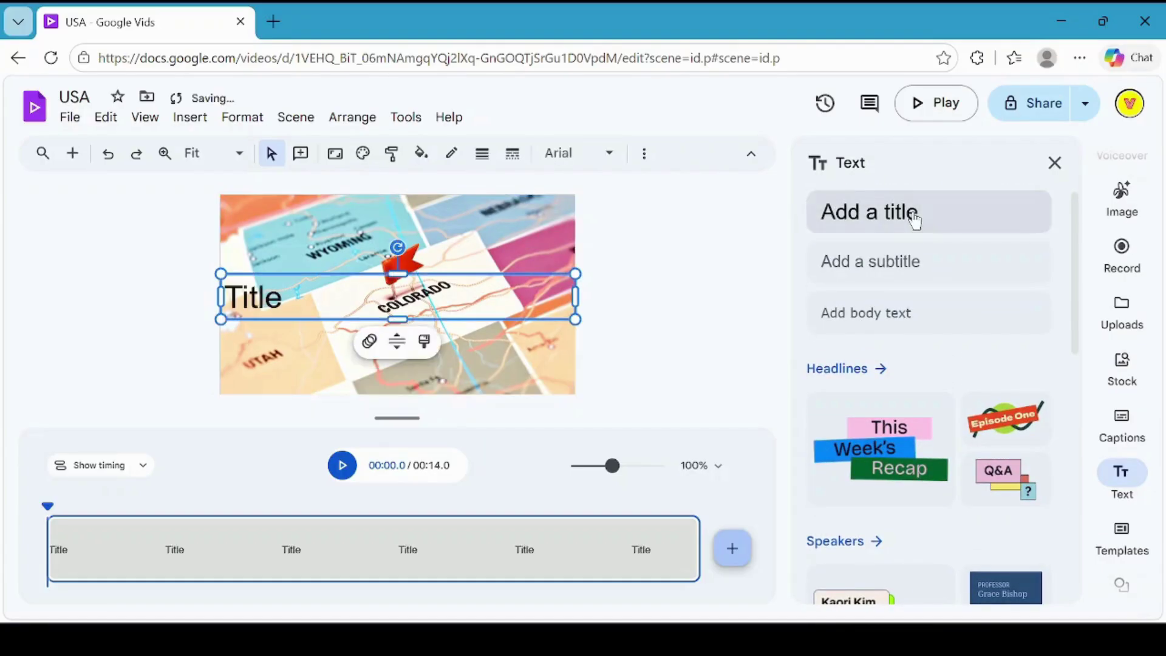
double_click(289, 300)
text(some interesting facts about the United States)
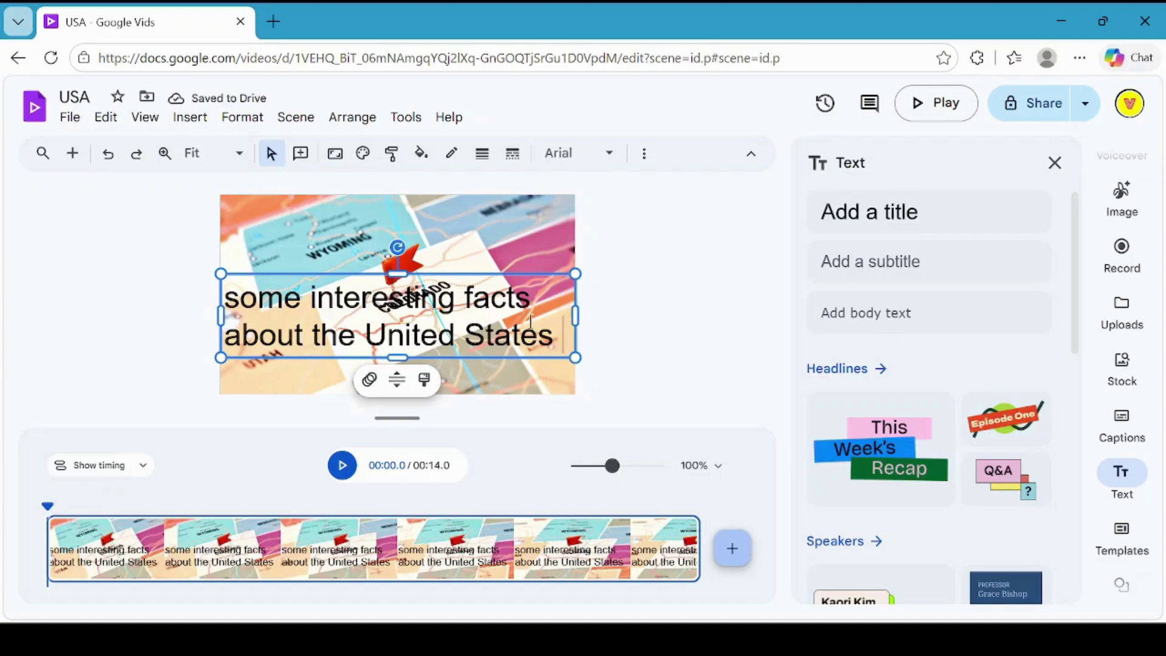
Center the title text, make it bold black and place it along the lower edge of the scene.
key(ctrl+a)
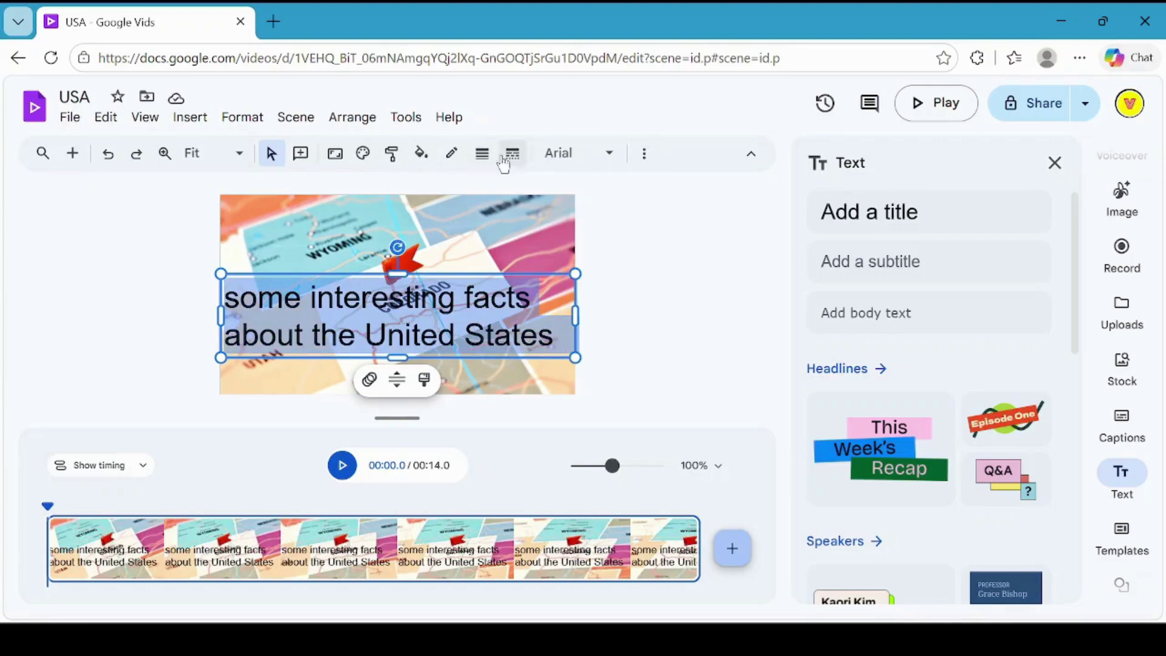
click(484, 156)
click(484, 156)
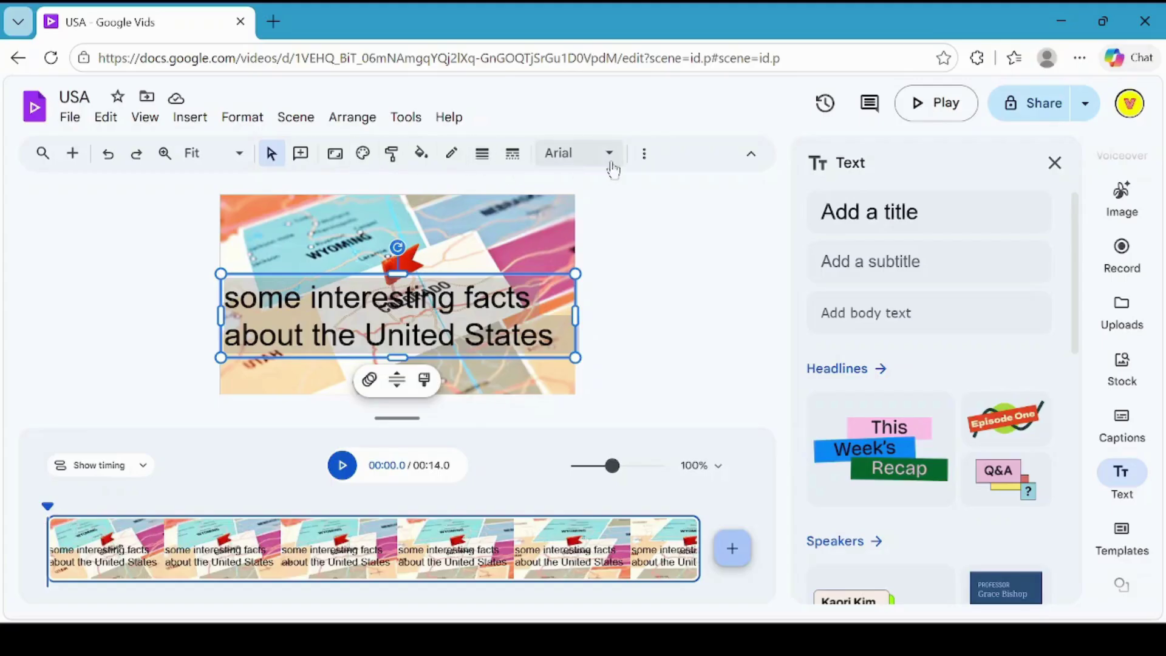
click(644, 154)
click(457, 189)
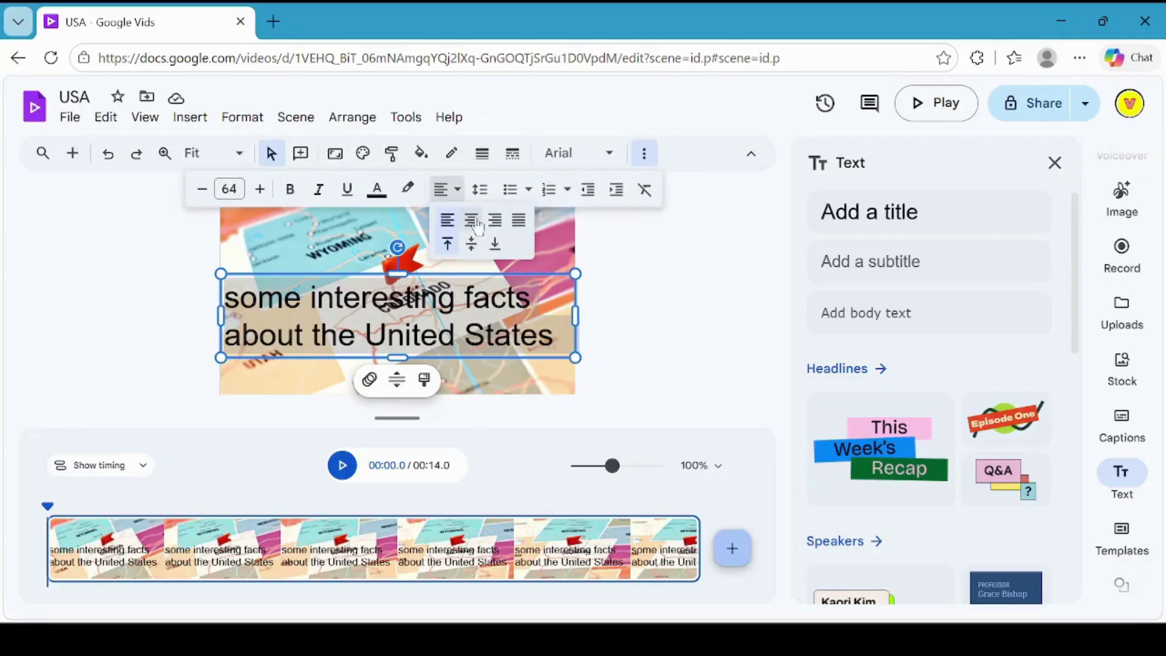
click(478, 227)
click(378, 200)
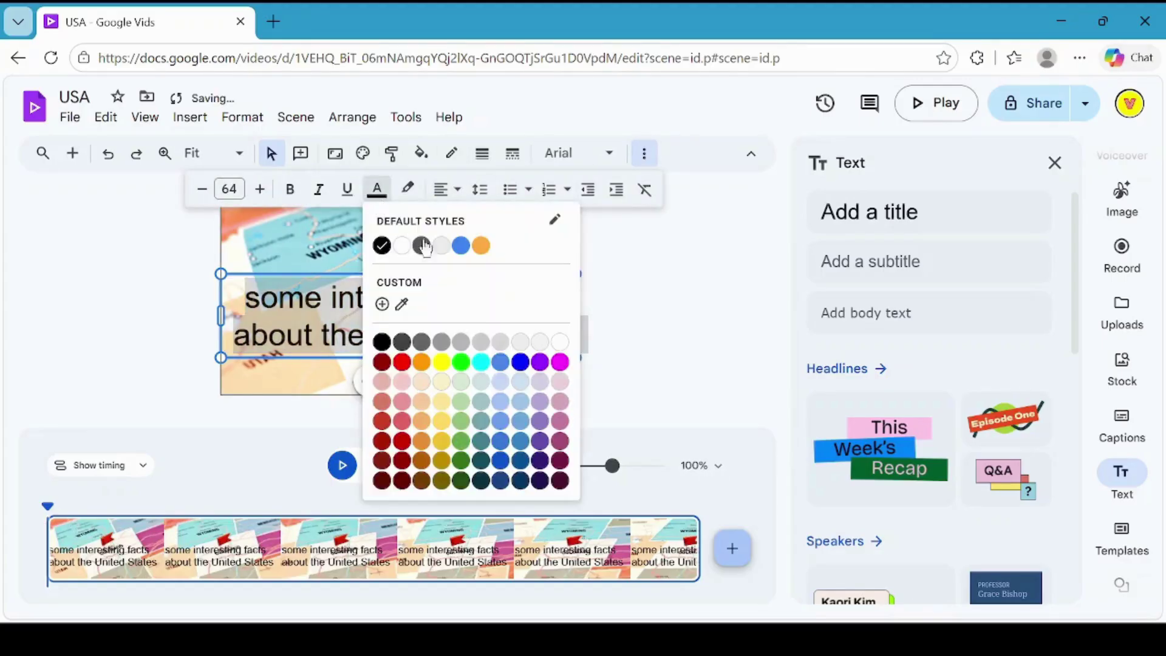
click(560, 343)
click(647, 294)
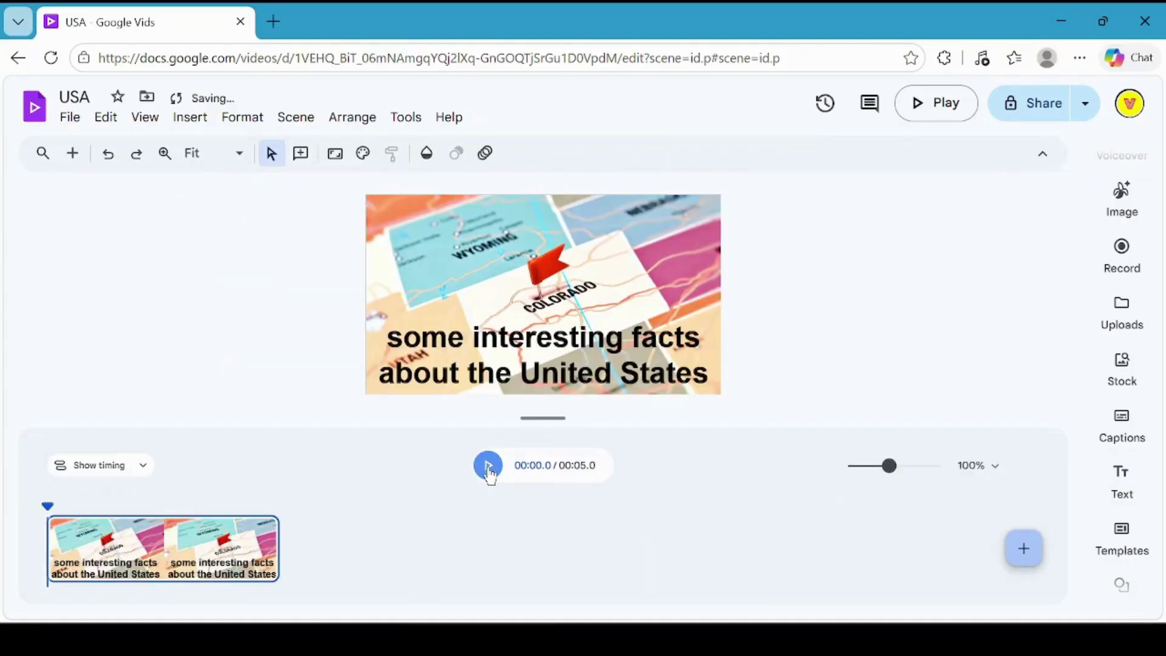
Shorten the map scene to 5 seconds on the timeline.
click(490, 474)
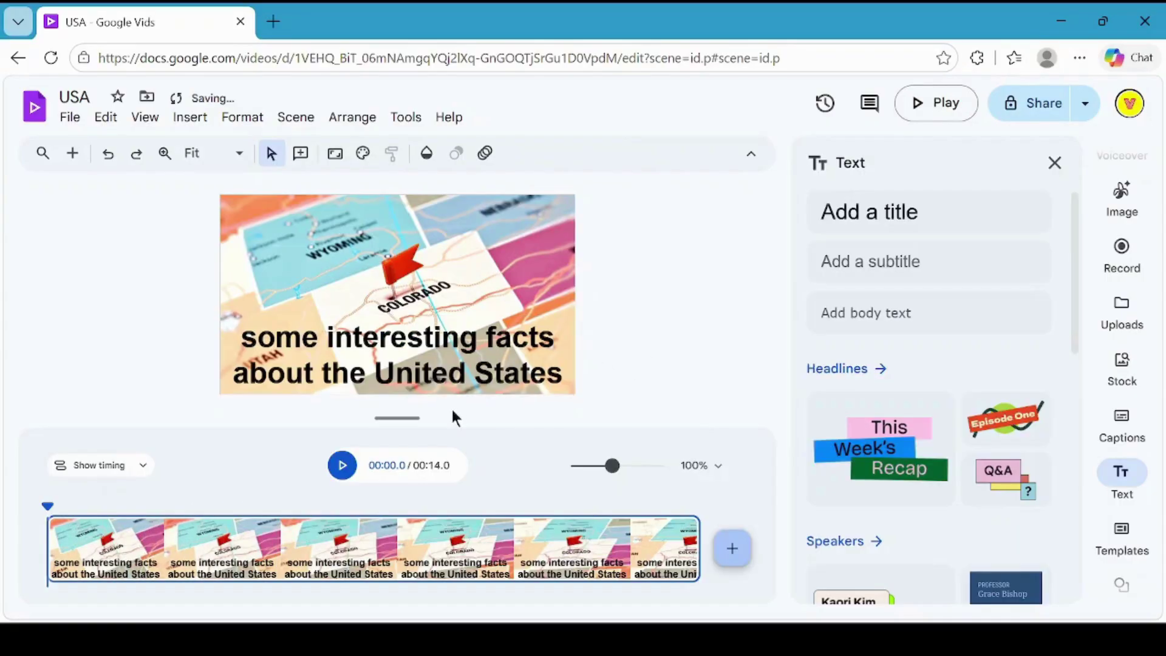
click(699, 550)
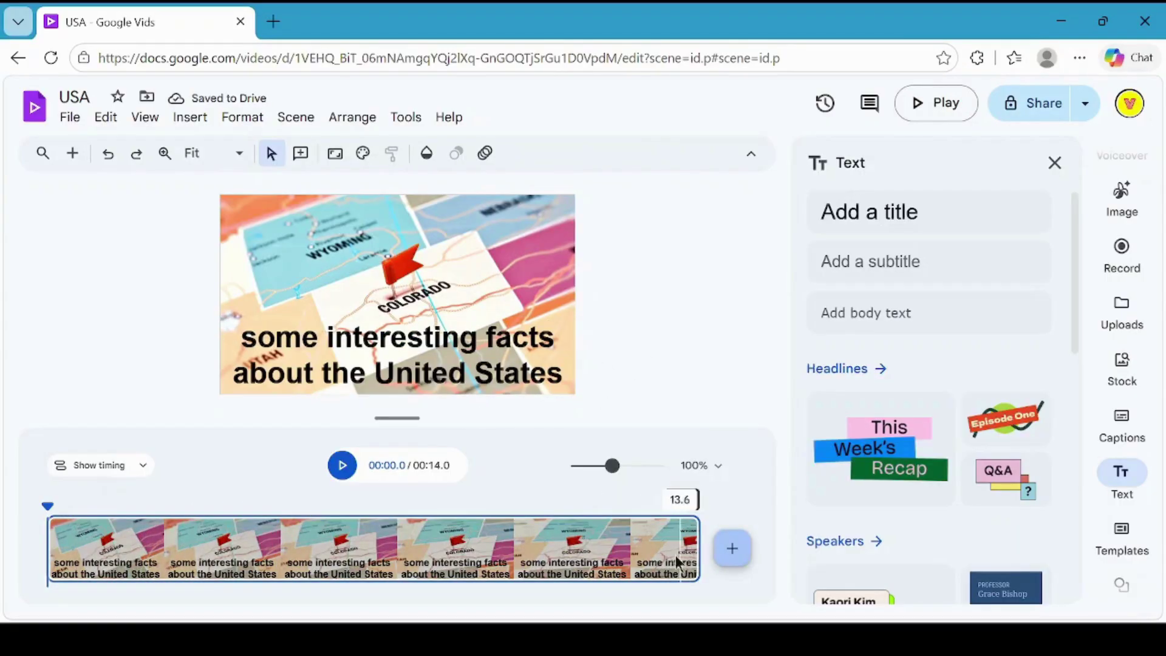
drag(697, 545, 585, 546)
drag(498, 545, 275, 539)
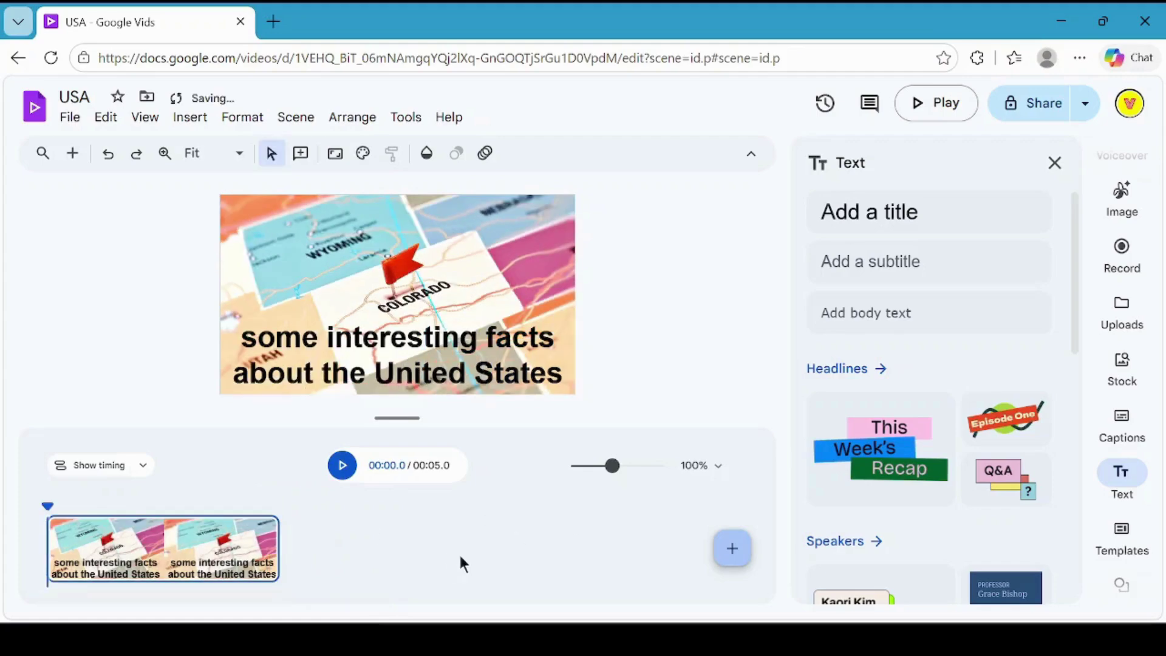
Add a blank second scene with subtitles "The USA has 50 states", "Third-largest country by population" and "World's largest economy".
click(687, 510)
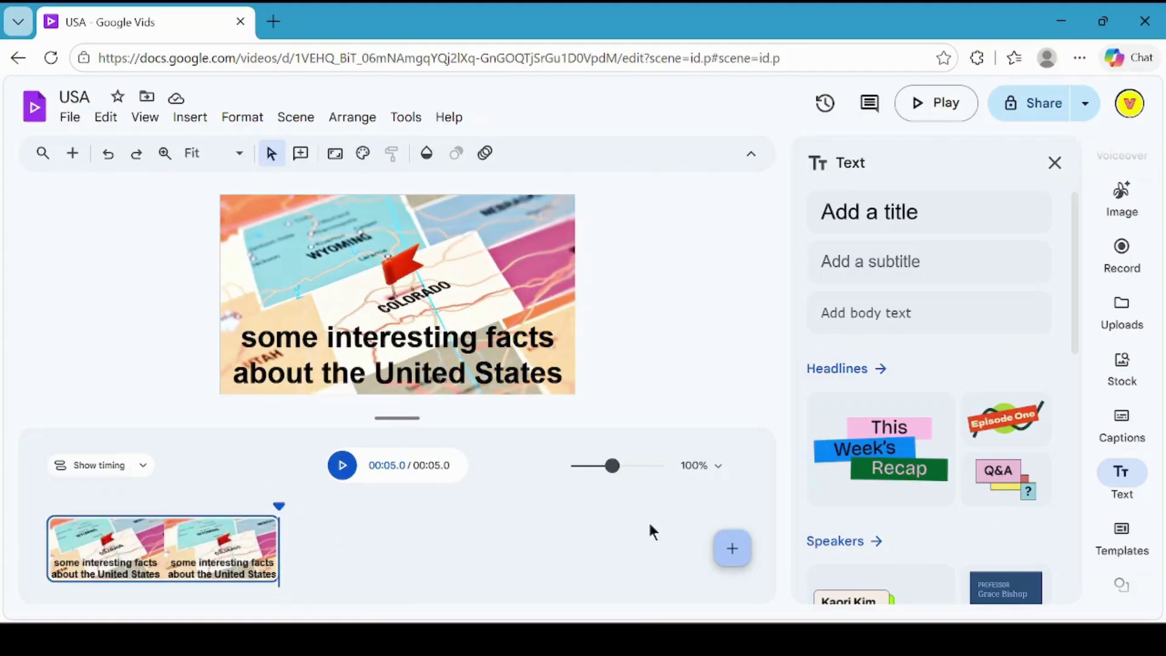
click(733, 550)
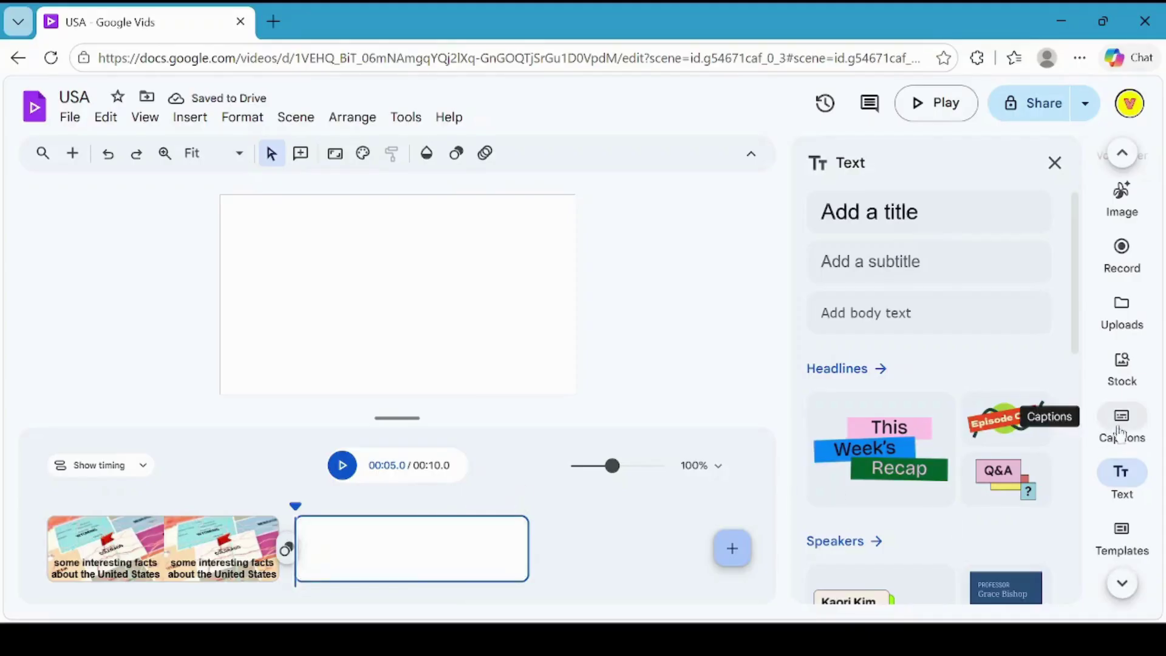
click(899, 263)
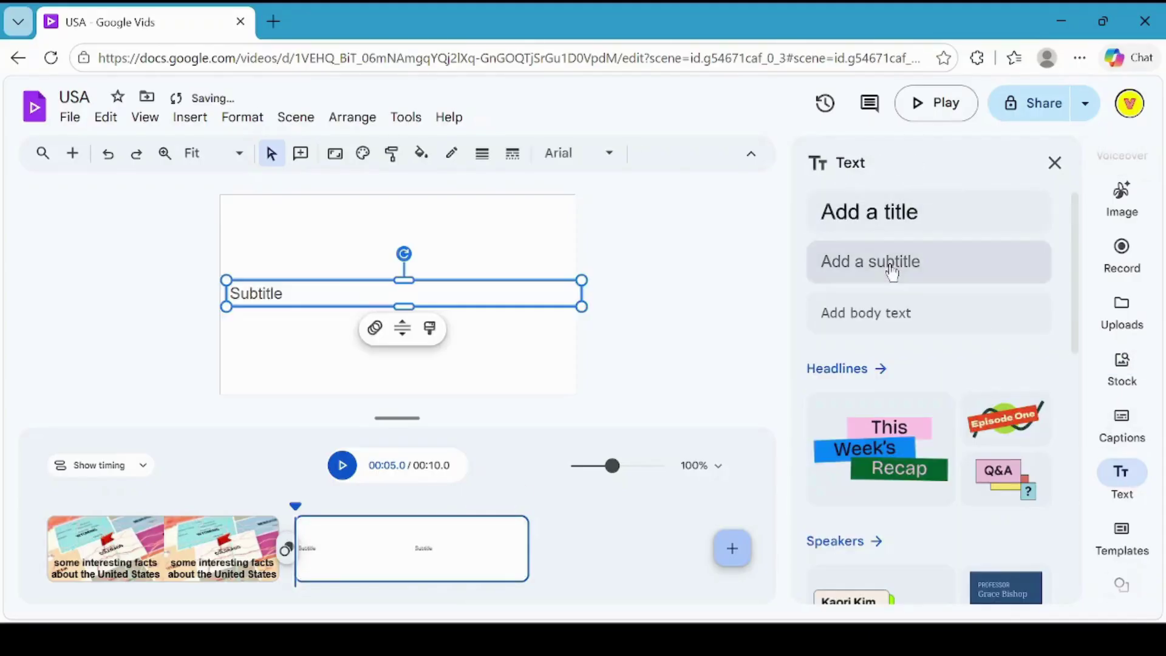
text(The USA has 50 states)
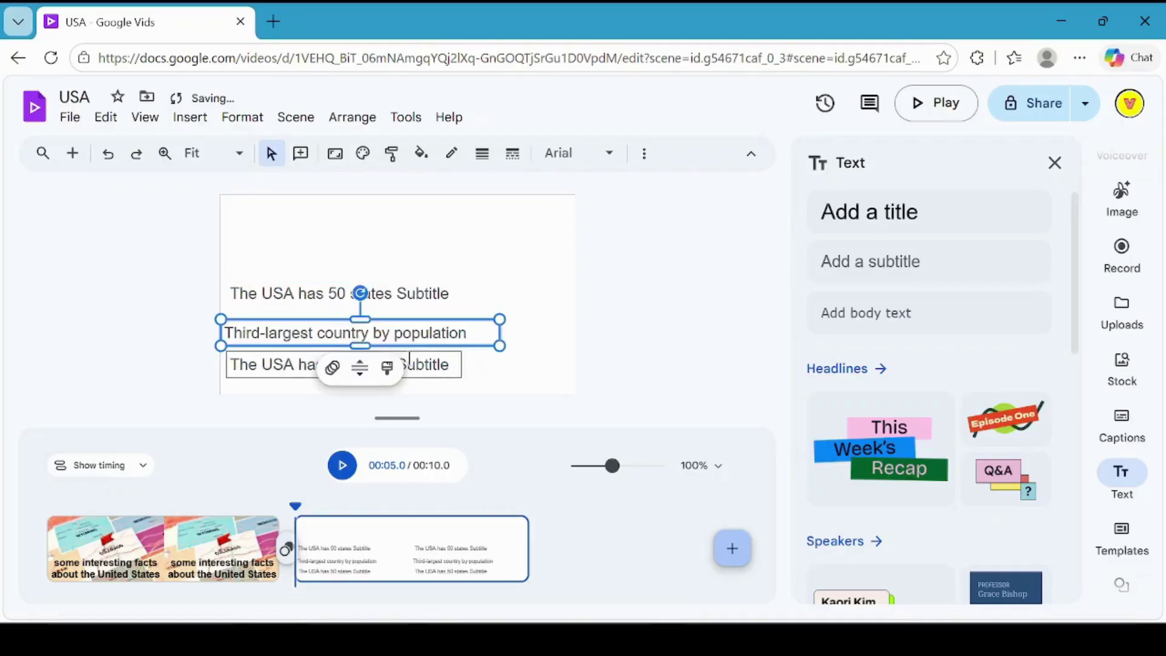
click(415, 369)
key(ctrl+a)
text(World’s largest economy)
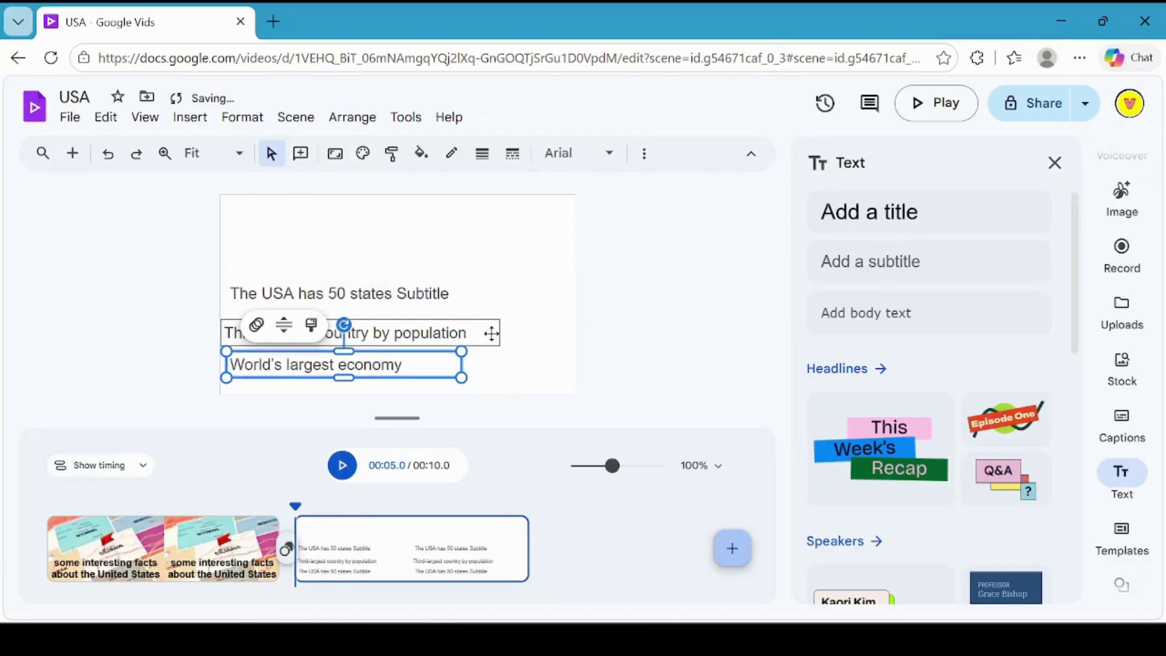
click(515, 360)
Align the three subtitle boxes in the second scene to the left and distribute them vertically.
click(403, 363)
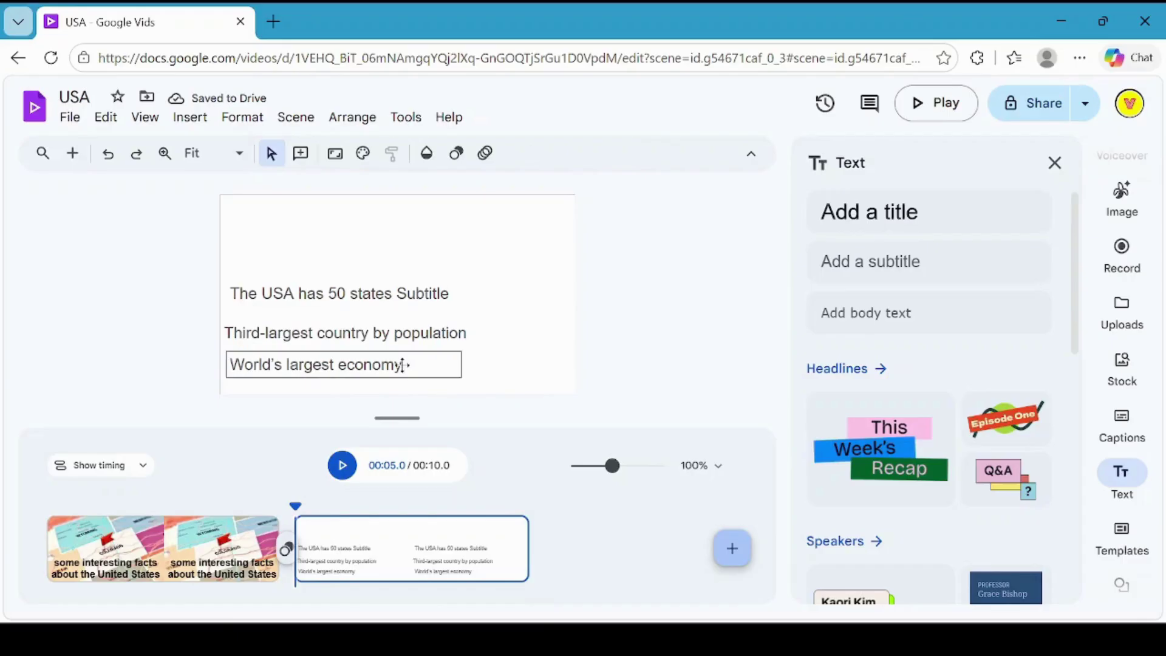
shift+click(414, 319)
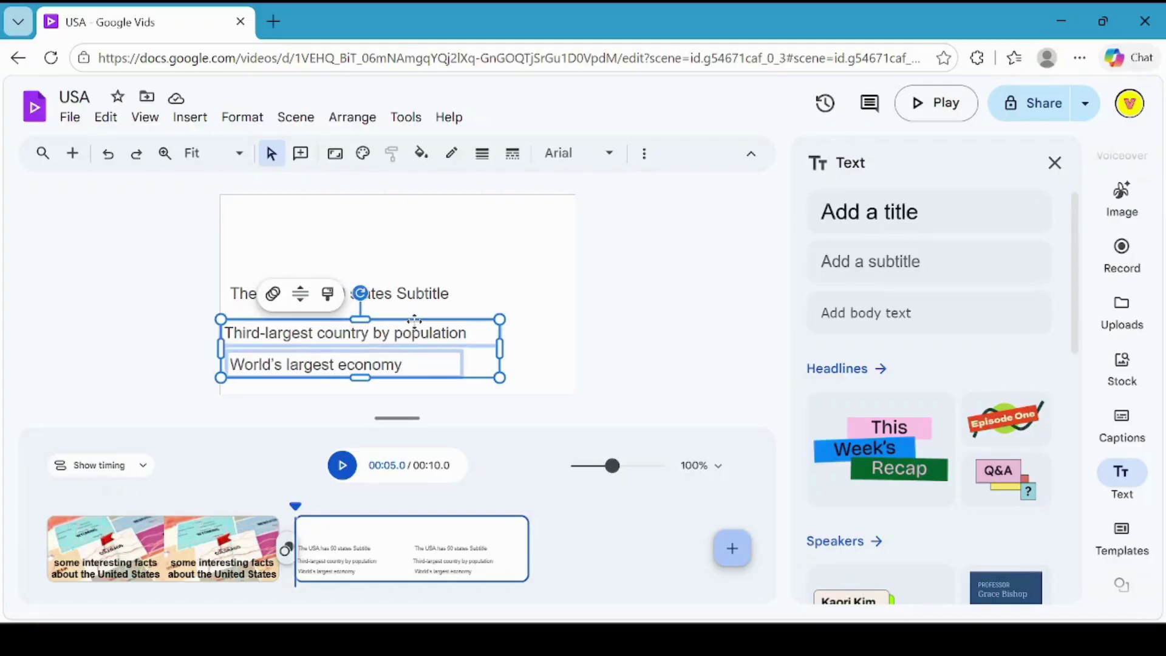
shift+click(418, 278)
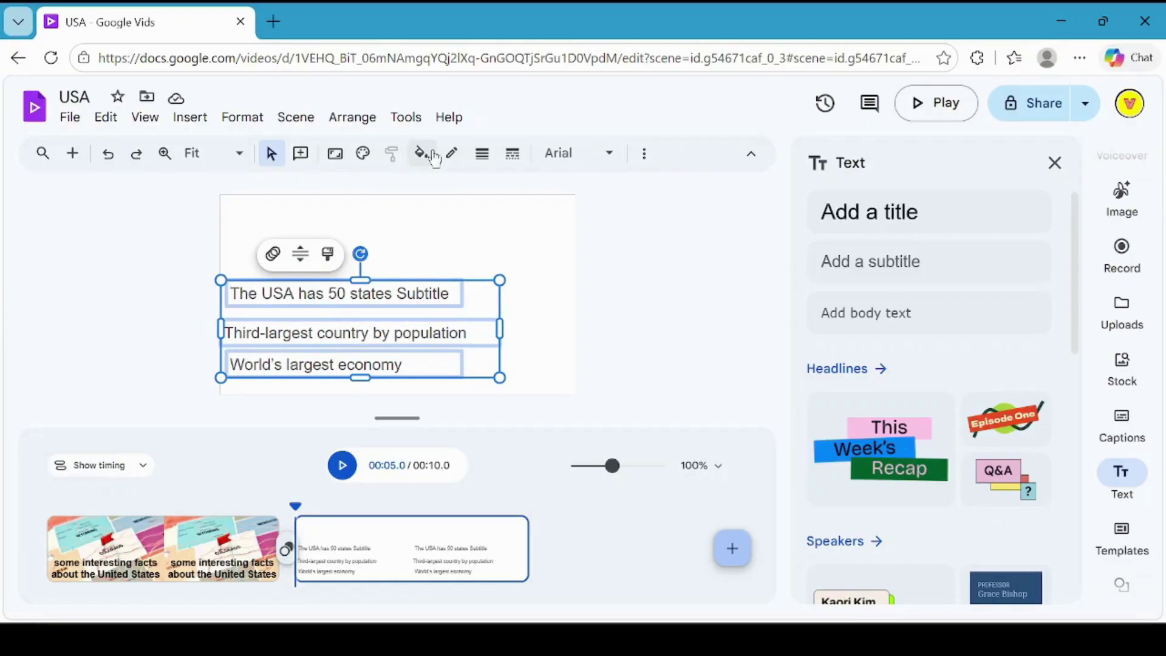
click(353, 117)
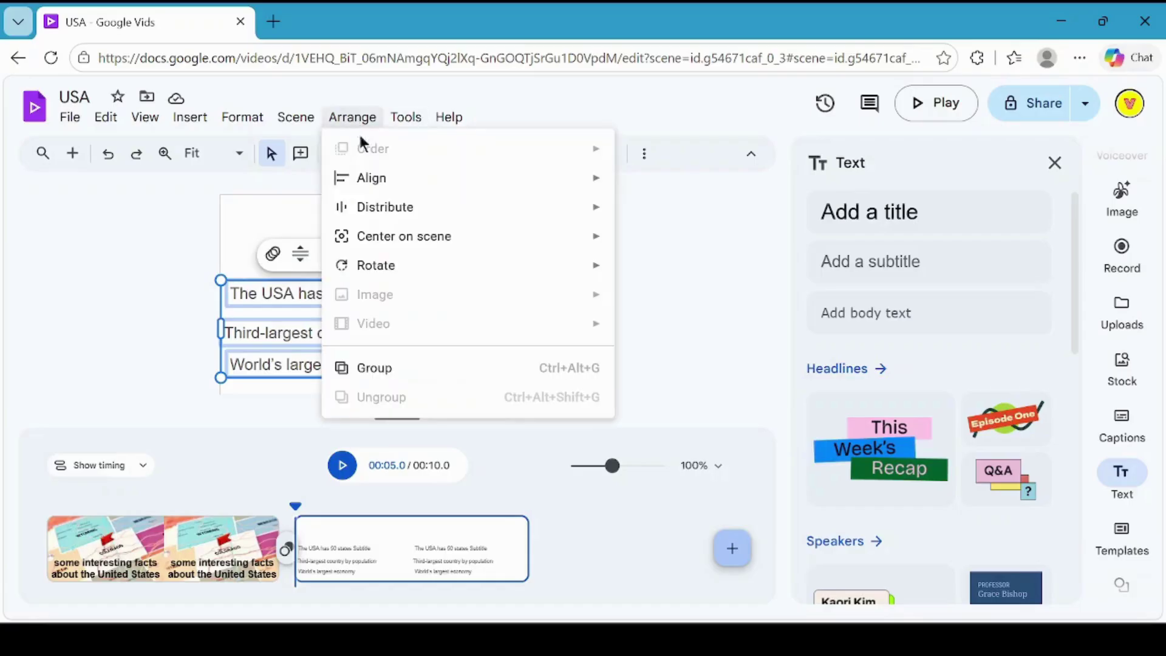
mouse_move(425, 180)
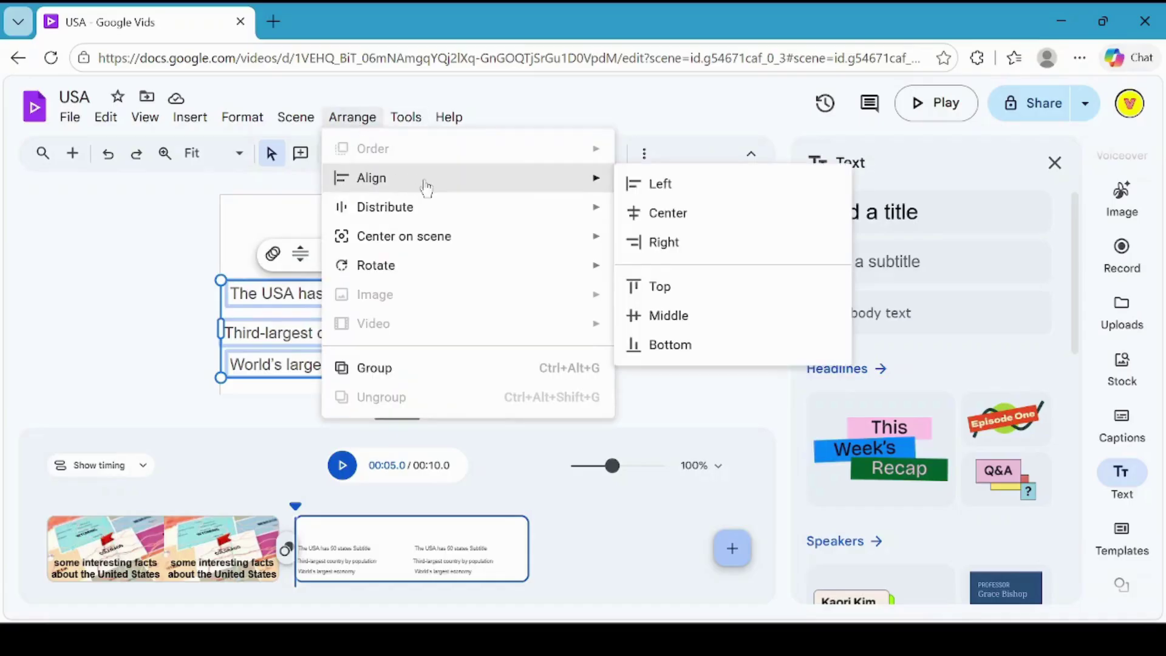
click(671, 185)
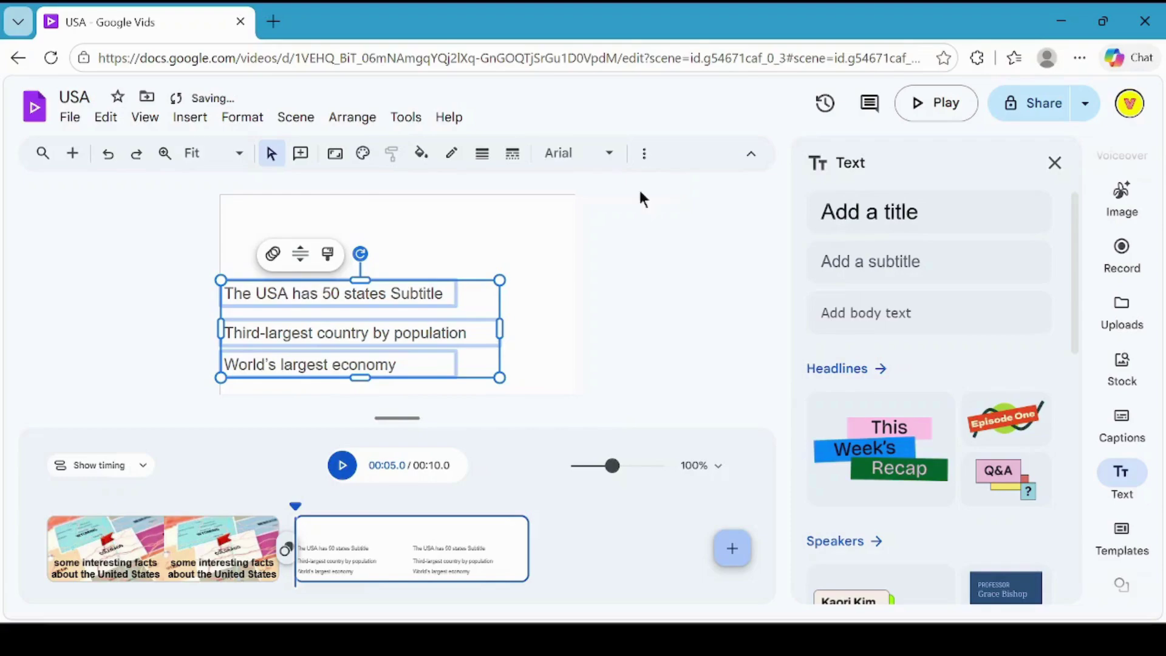
click(363, 124)
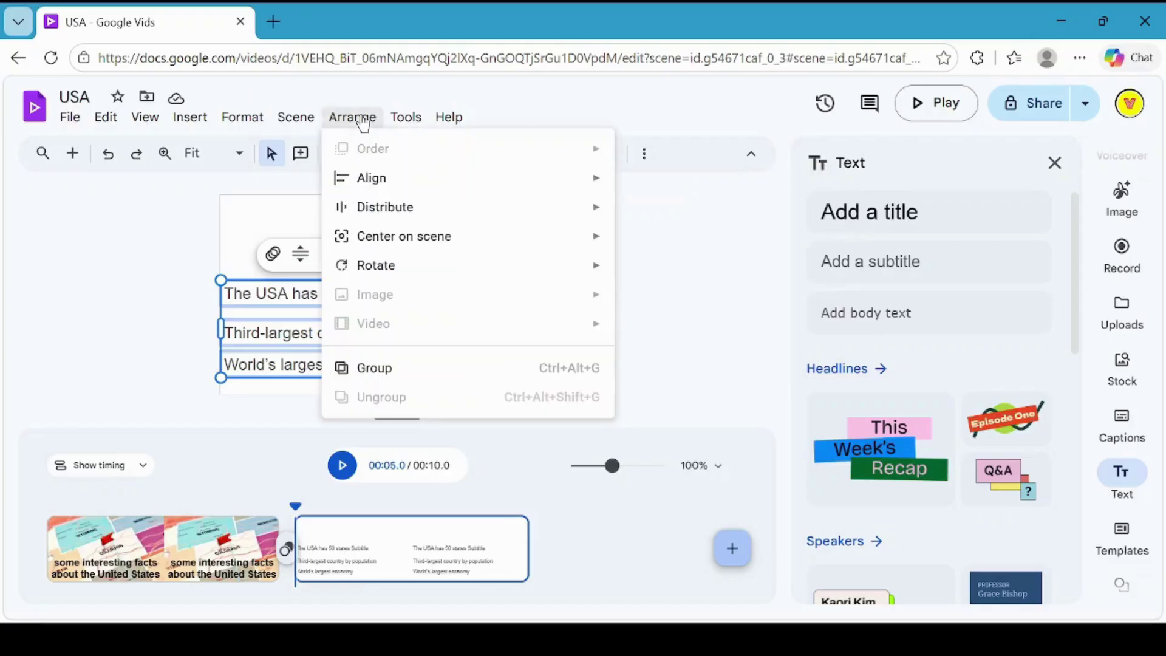
mouse_move(458, 216)
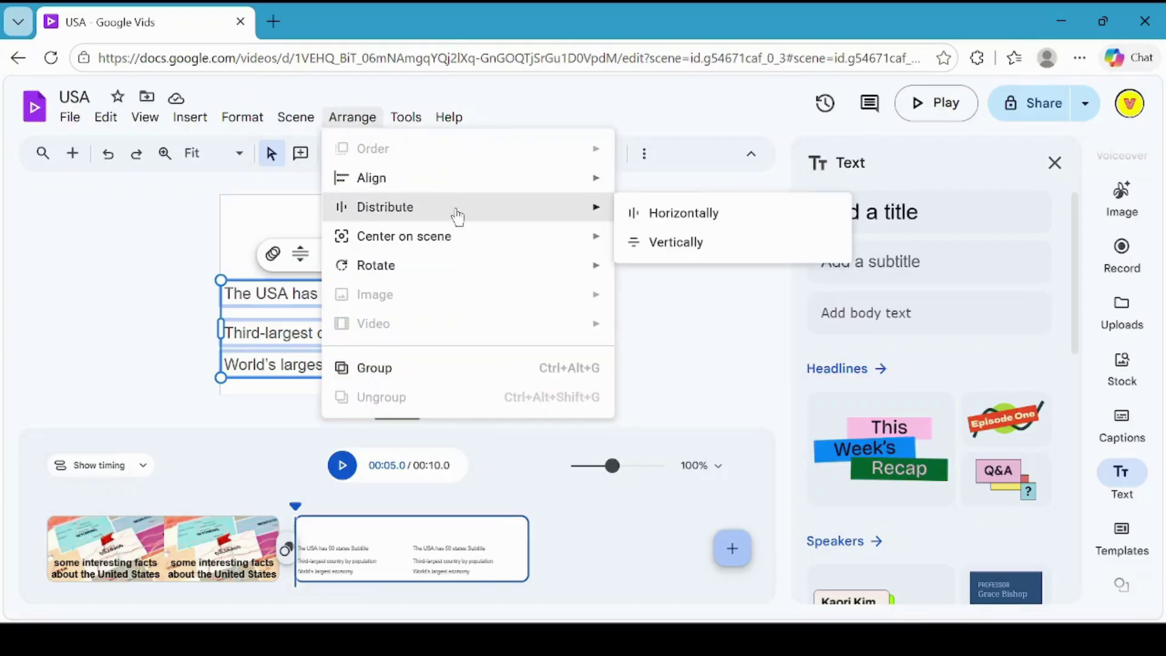
click(693, 245)
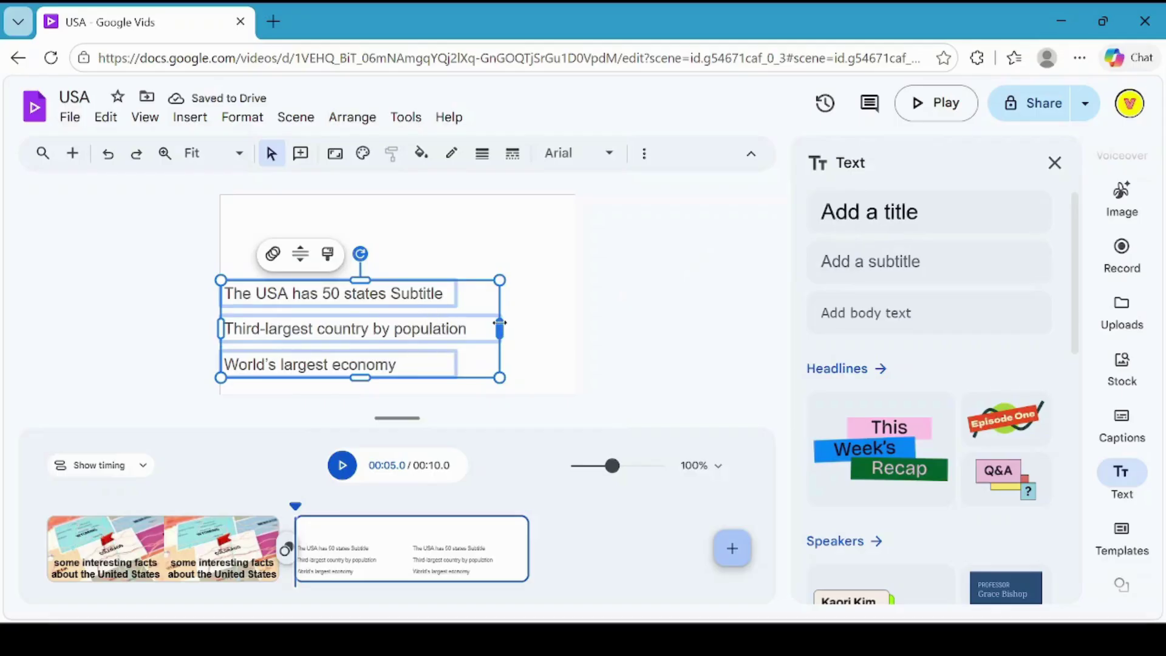
Try narrowing the three subtitle boxes together, undo the resize and clear the selection.
drag(500, 328, 478, 322)
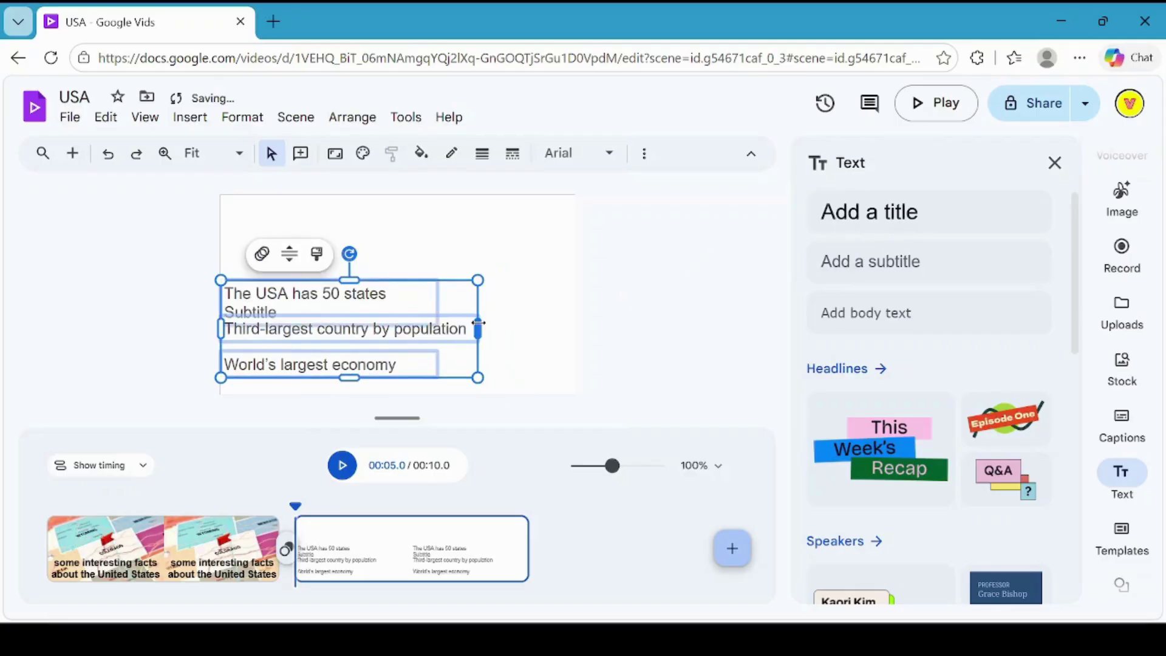
key(ctrl+z)
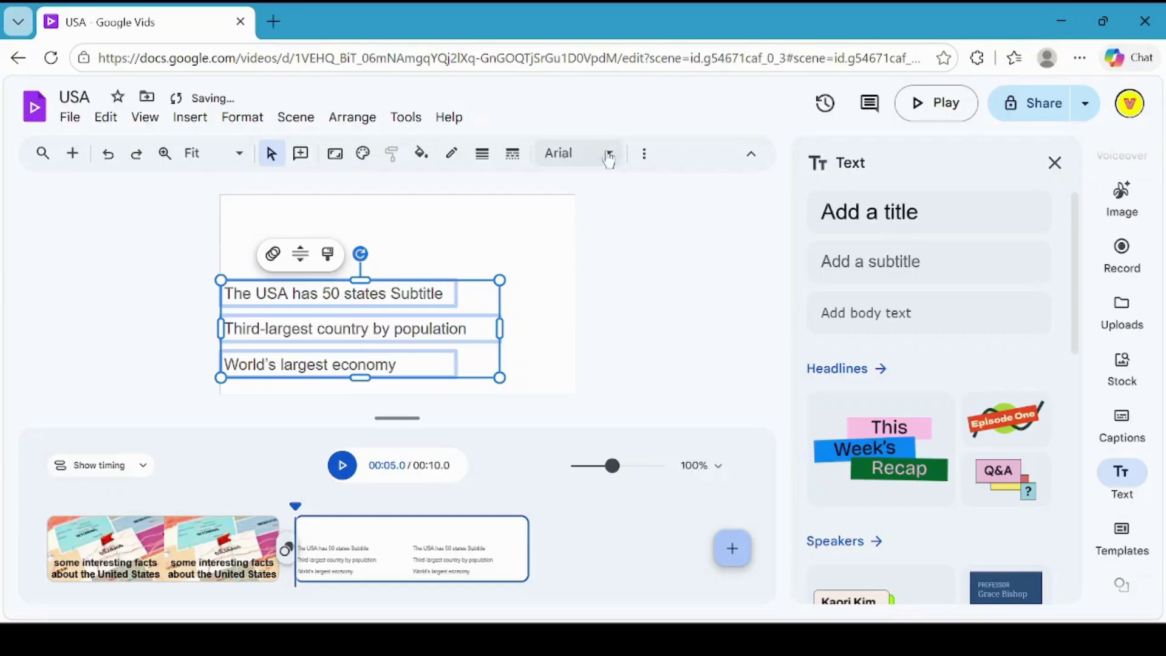
key(Escape)
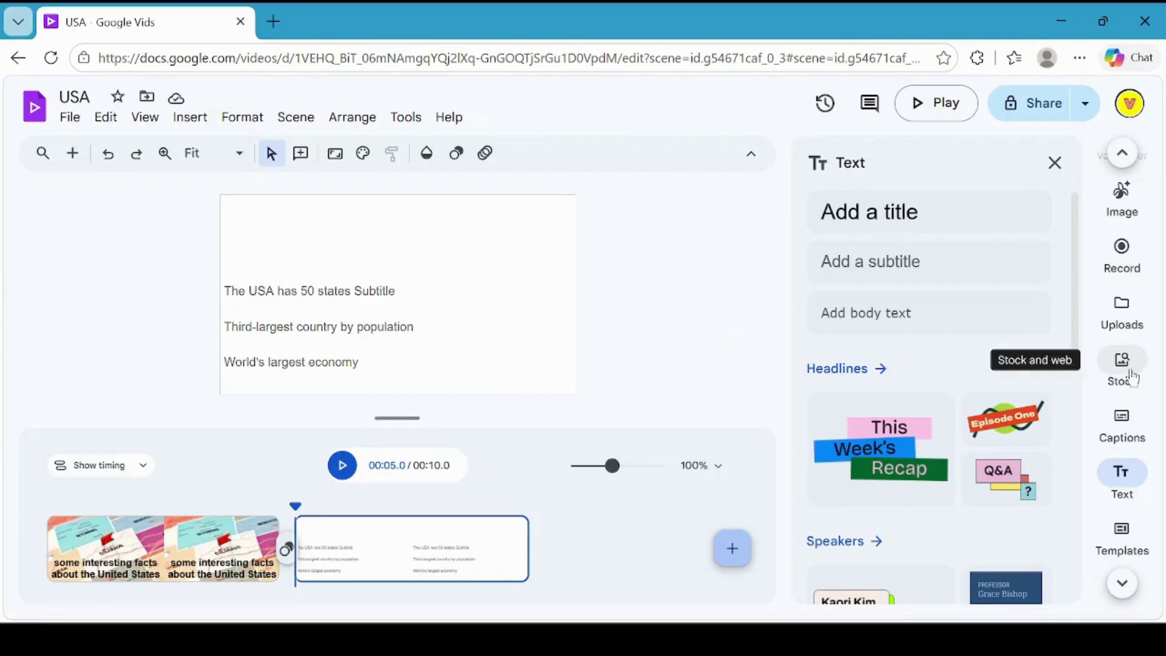
Search the stock videos for "new york" and insert the 6-second city skyline clip into the second scene.
click(1128, 377)
text(new york)
key(Return)
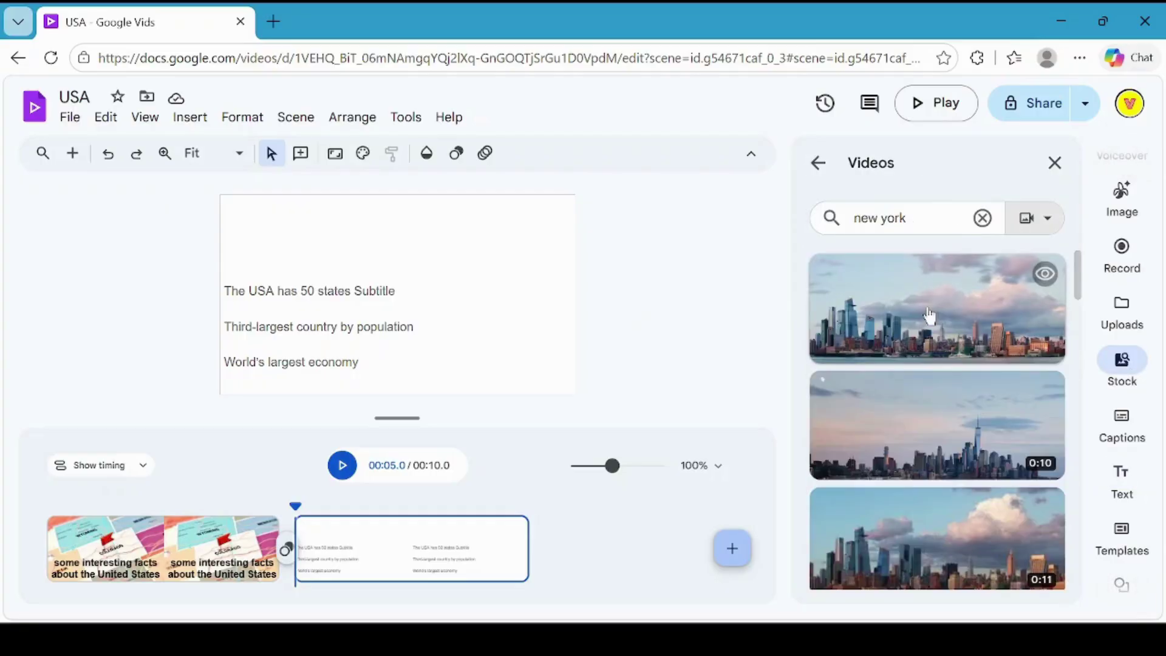
click(929, 318)
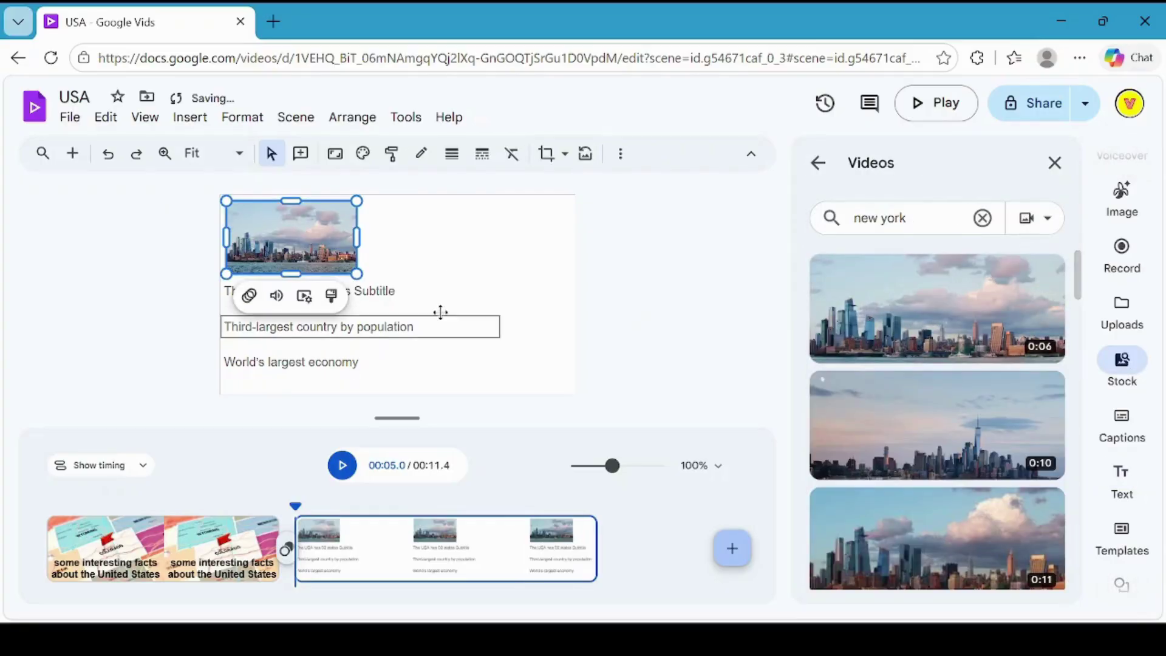
Expand the skyline clip to fill the second scene and crop away its left part so the three subtitles are uncovered.
right_click(292, 240)
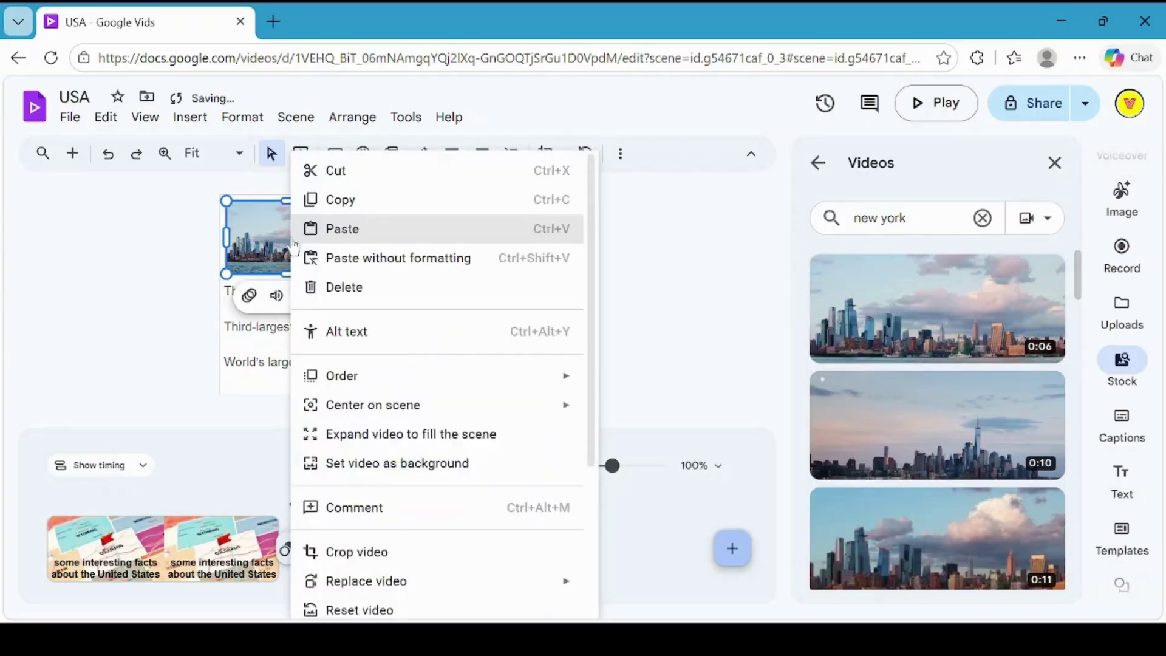
click(456, 442)
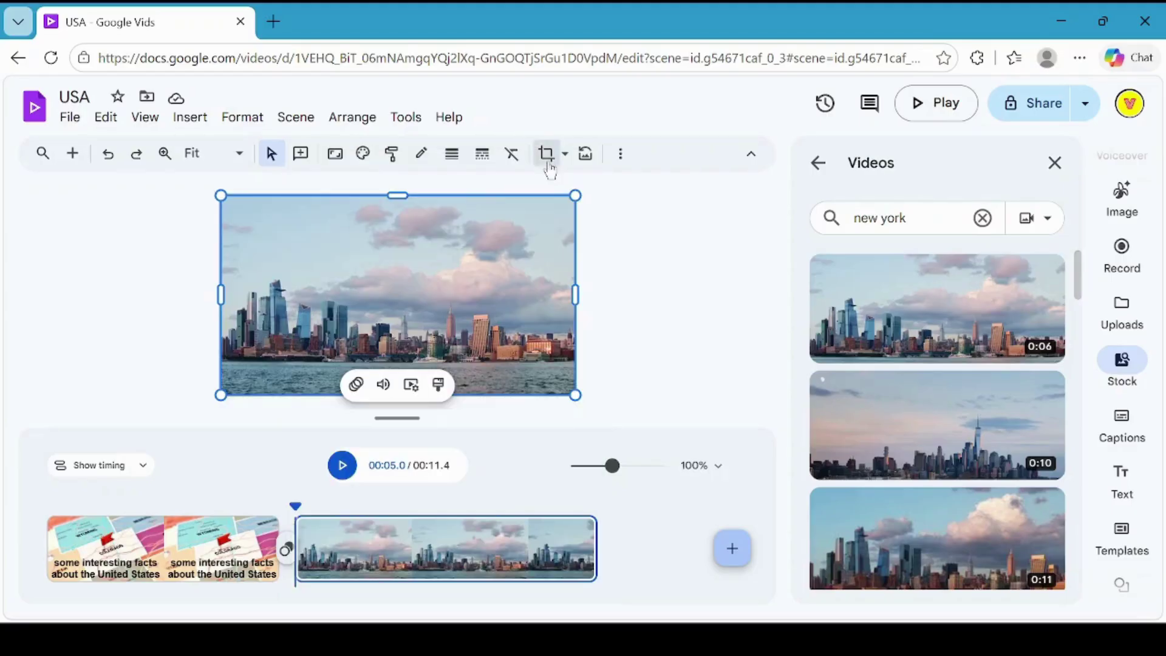
click(547, 156)
drag(411, 315, 412, 314)
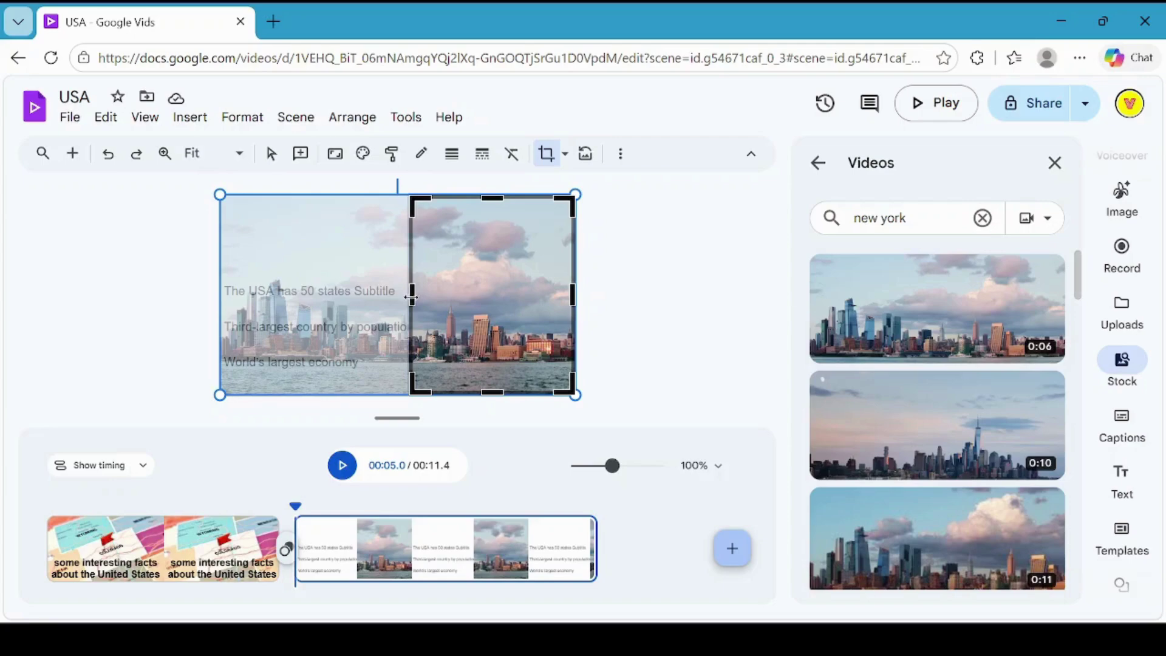
drag(411, 296, 425, 299)
key(Return)
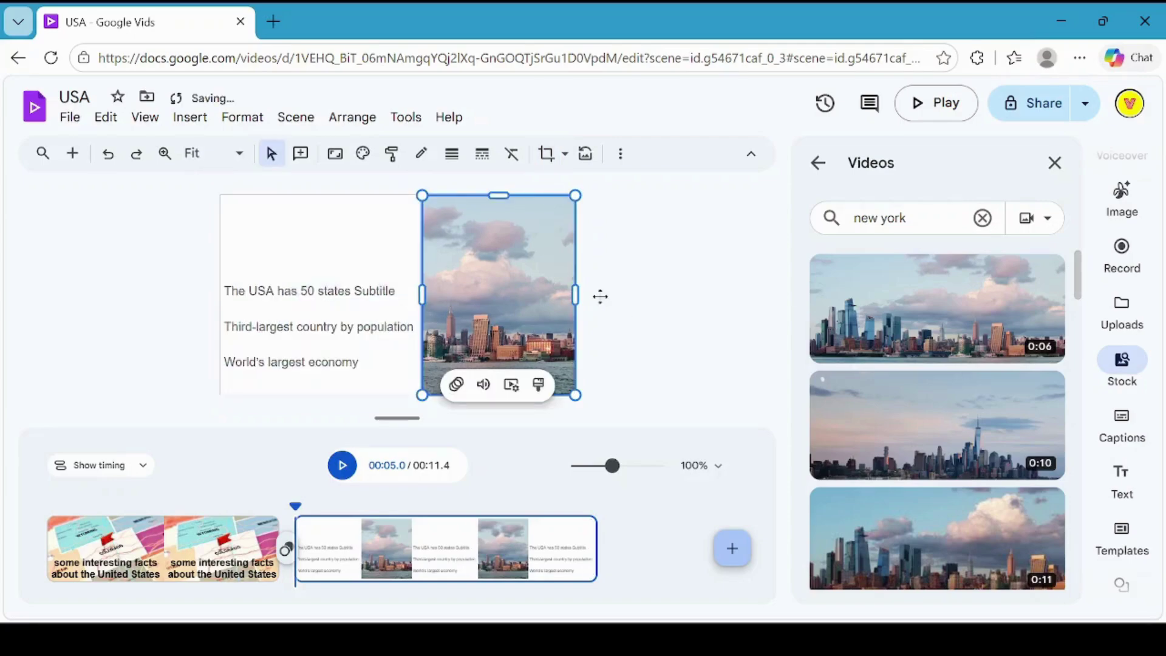
click(635, 327)
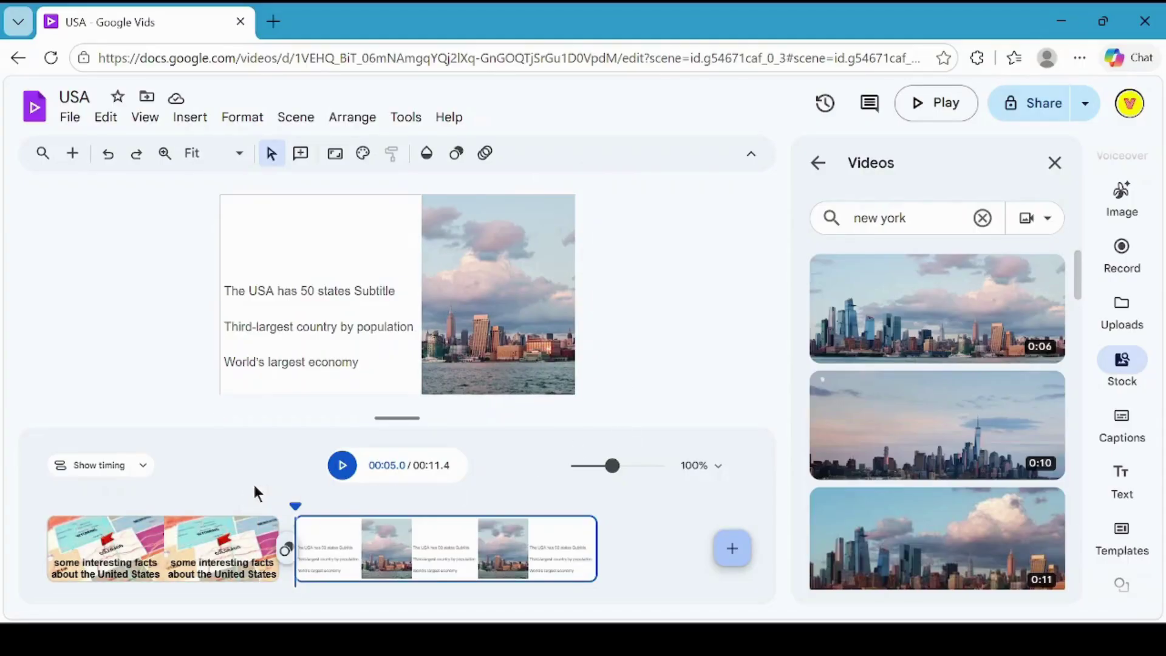
Preview the playback from the end of the first scene into the second scene.
click(233, 500)
click(340, 468)
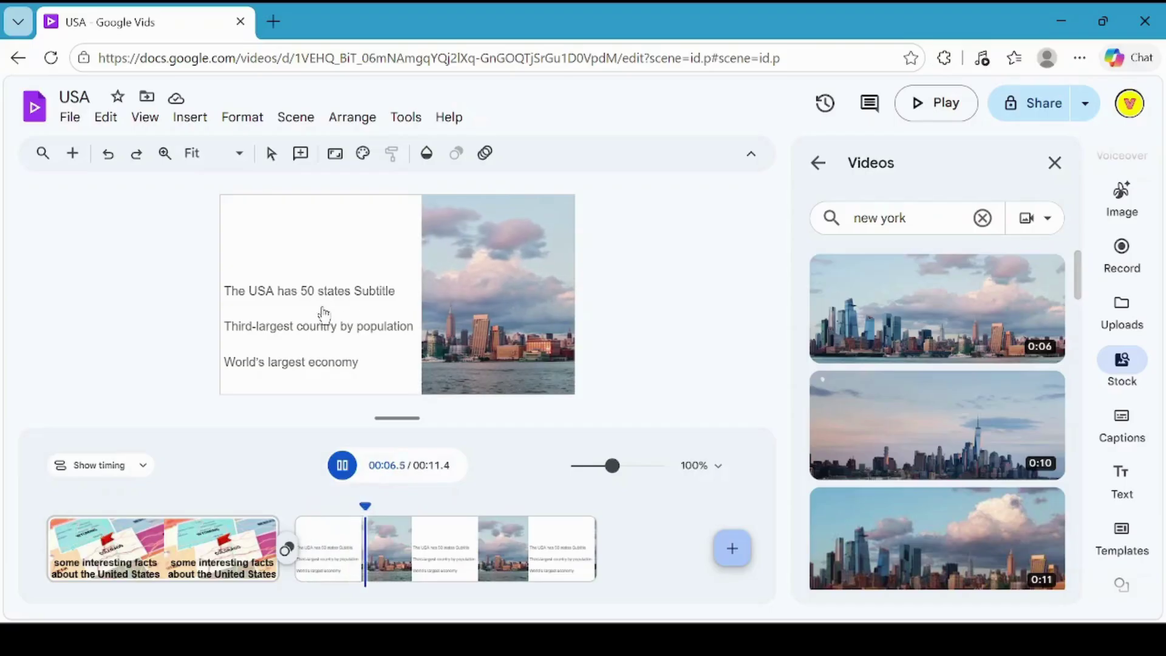
click(342, 467)
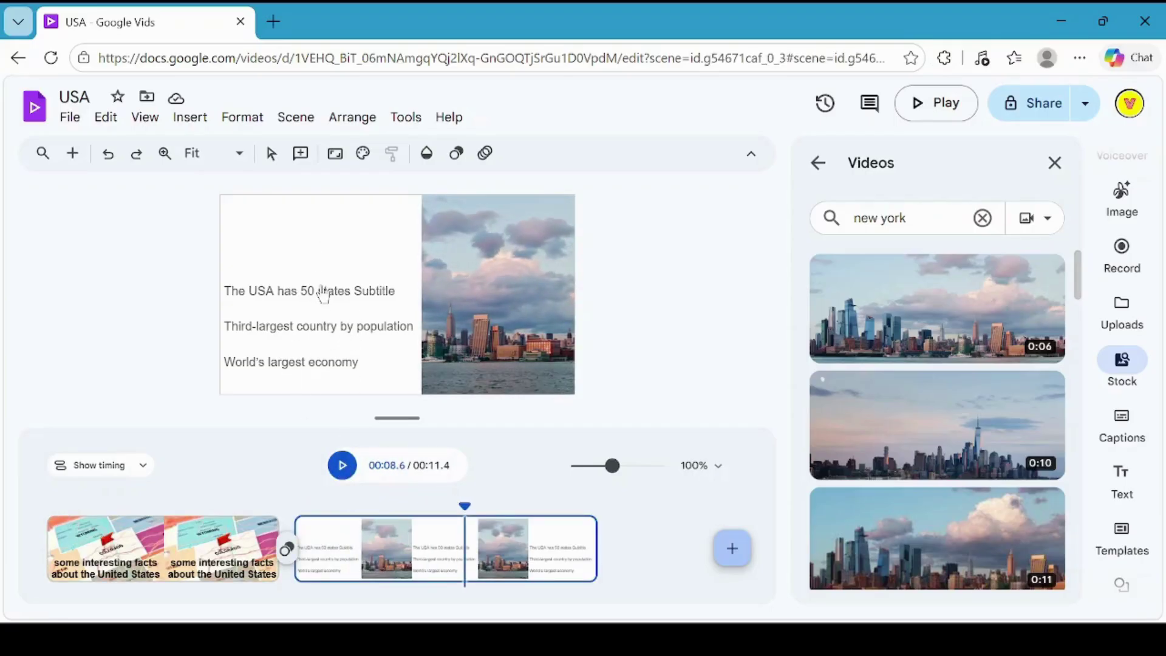
Stagger the start times of the three subtitles in the second scene so they appear one after another, and preview the playback.
click(103, 467)
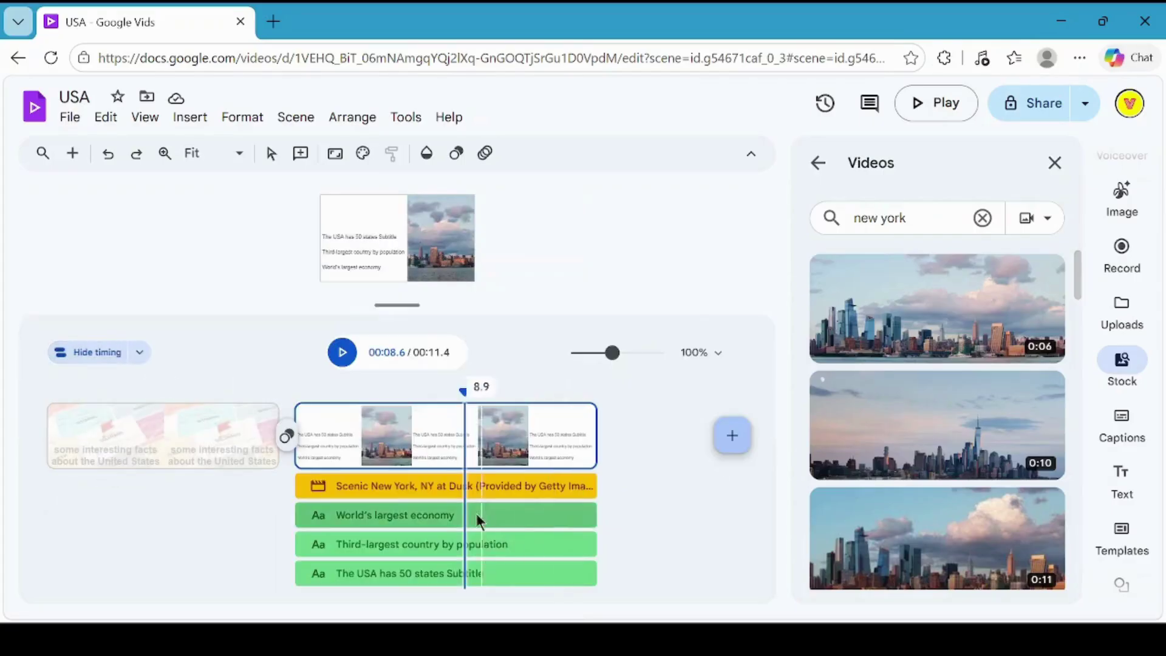
drag(296, 573, 358, 545)
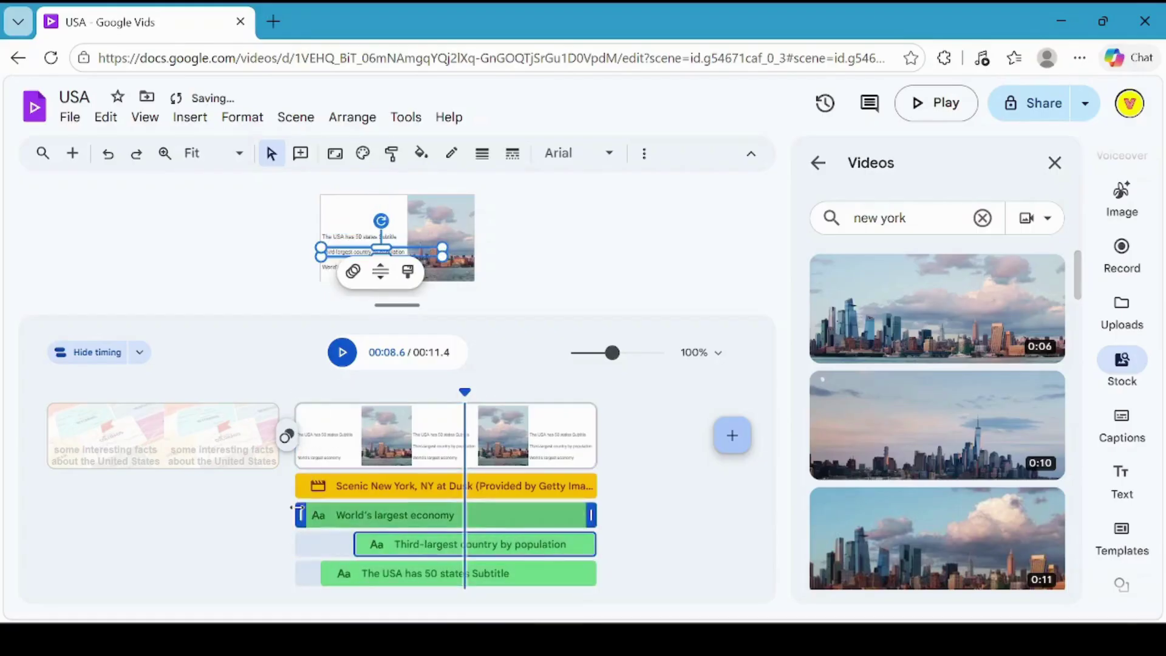
drag(297, 516, 392, 515)
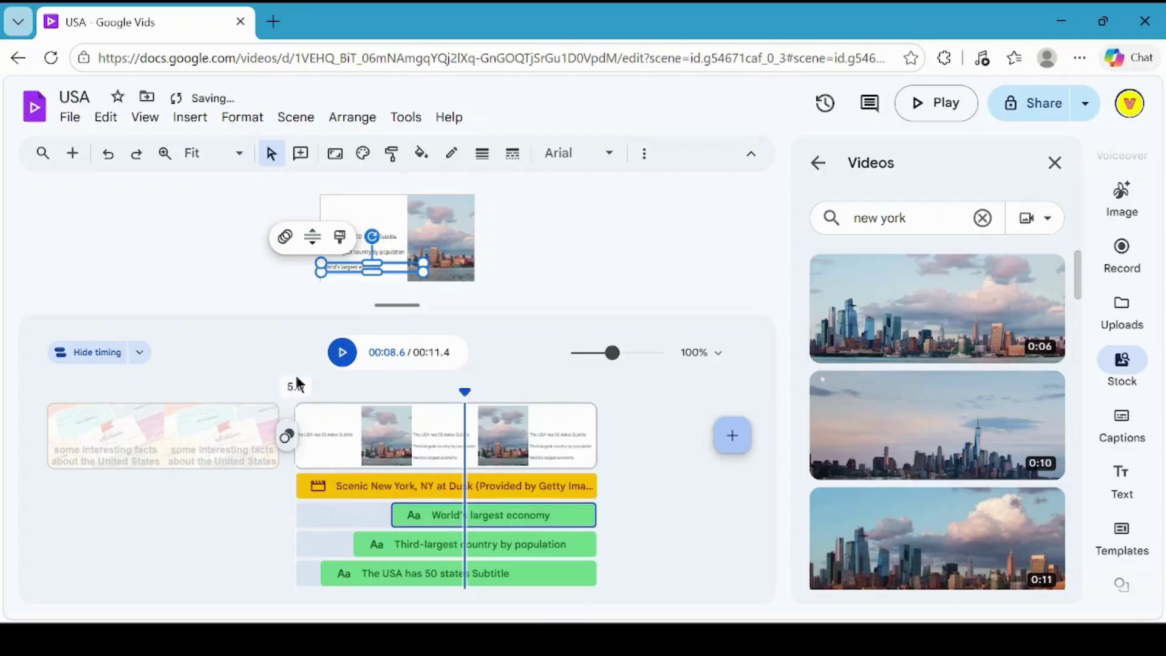
click(302, 391)
click(343, 354)
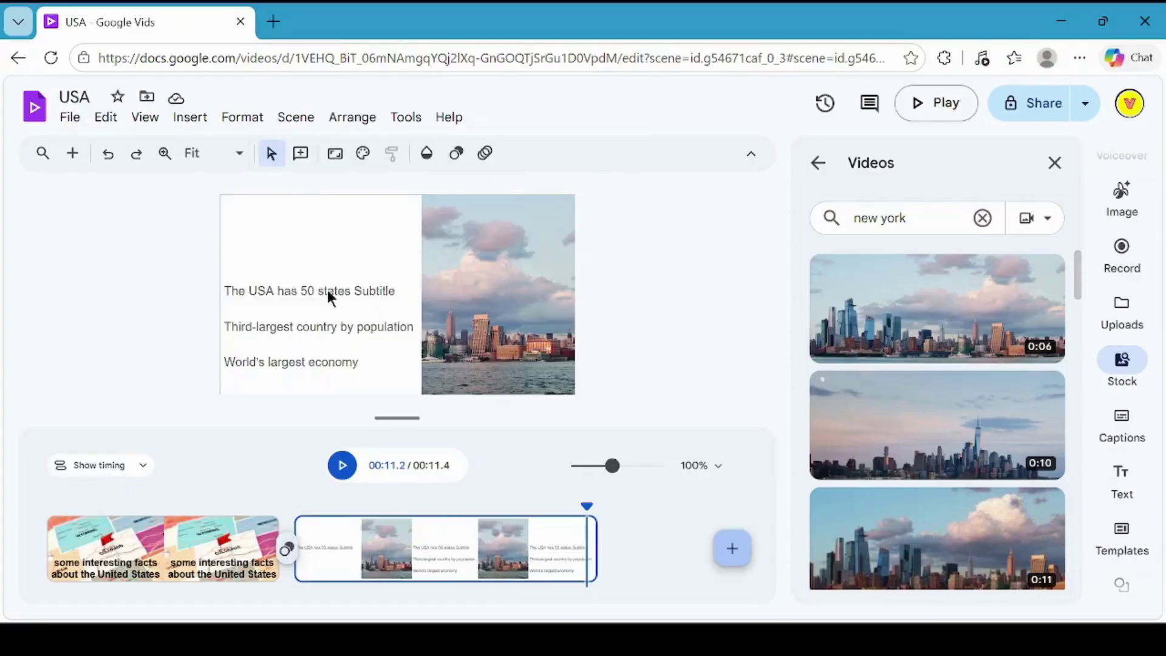
Apply a Fade animation by character with a 0.8 s duration to the three subtitles and preview the playback.
click(328, 291)
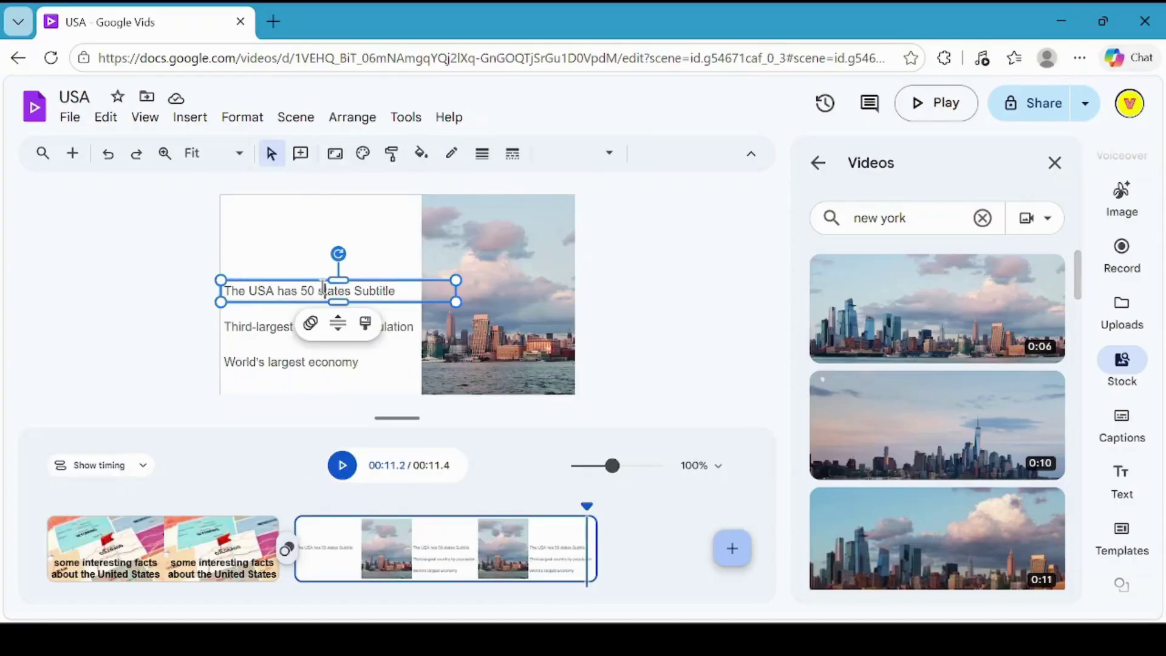
click(311, 324)
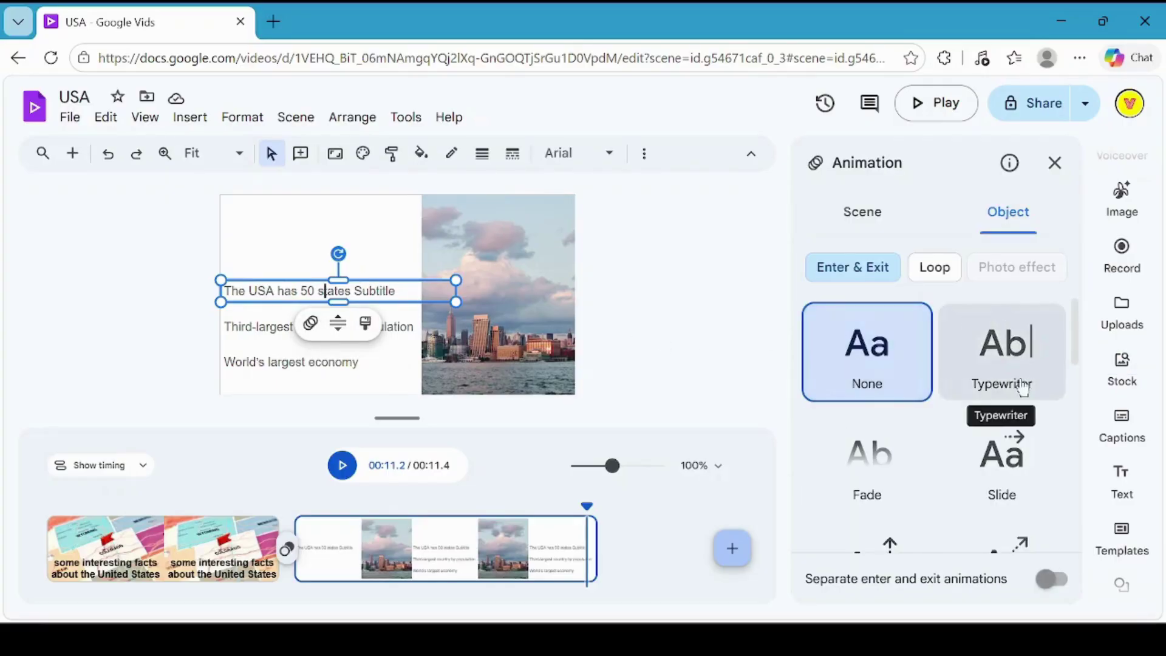
scroll(1001, 452, down, 1)
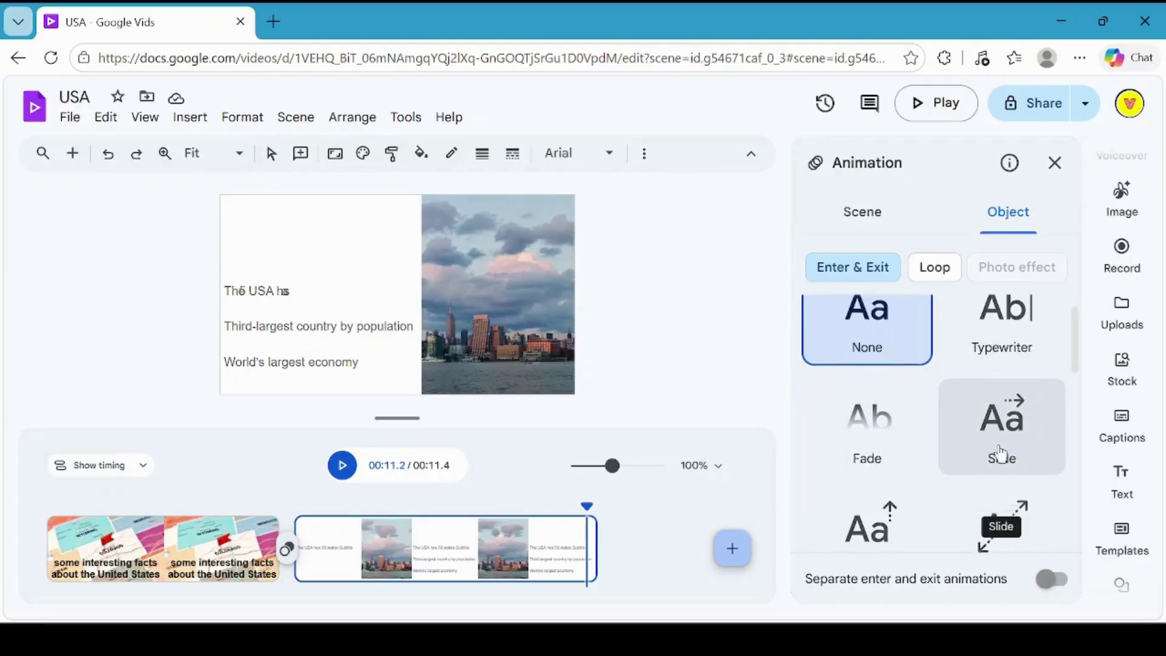
scroll(999, 445, up, 1)
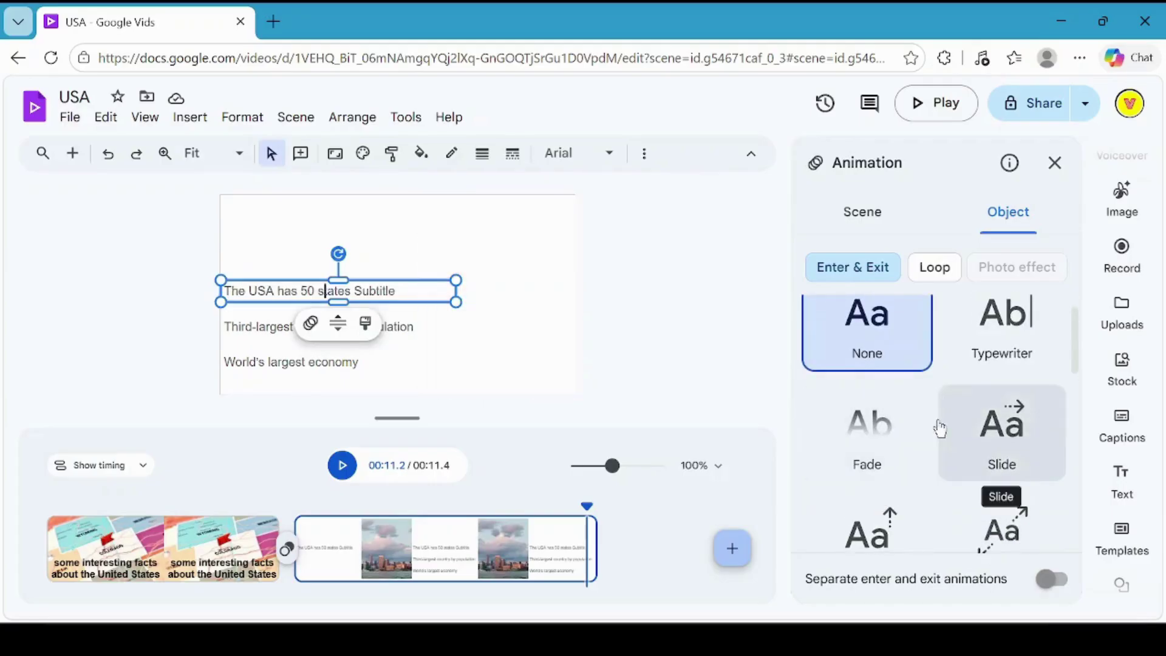
click(870, 425)
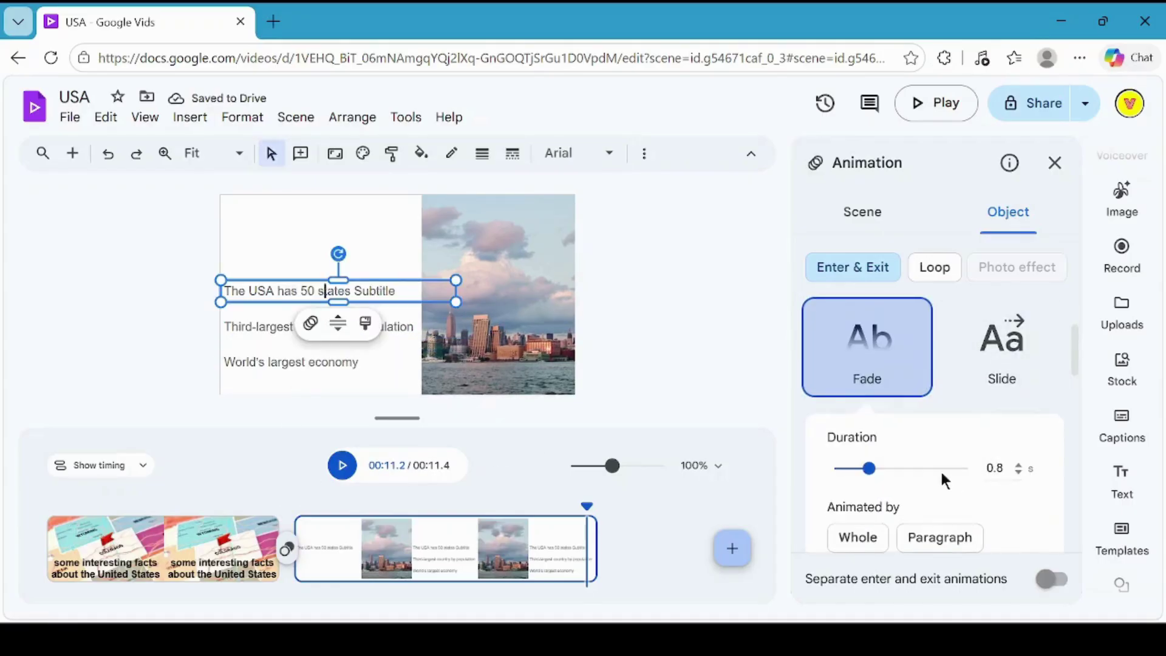
scroll(953, 475, down, 2)
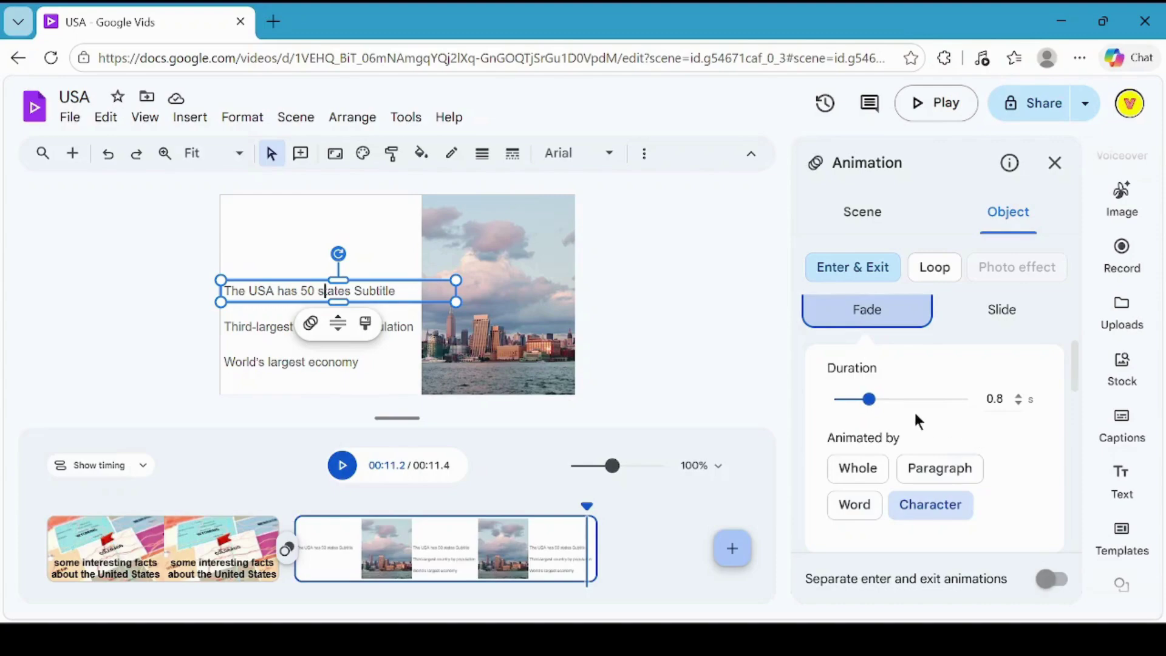
click(282, 346)
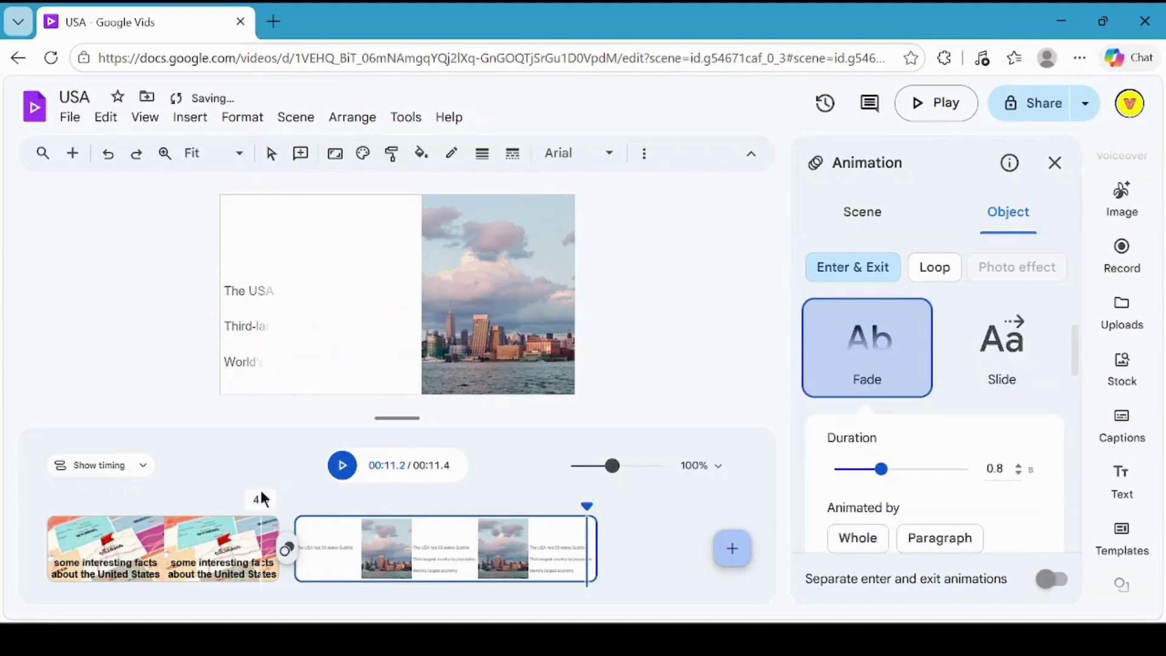
click(342, 465)
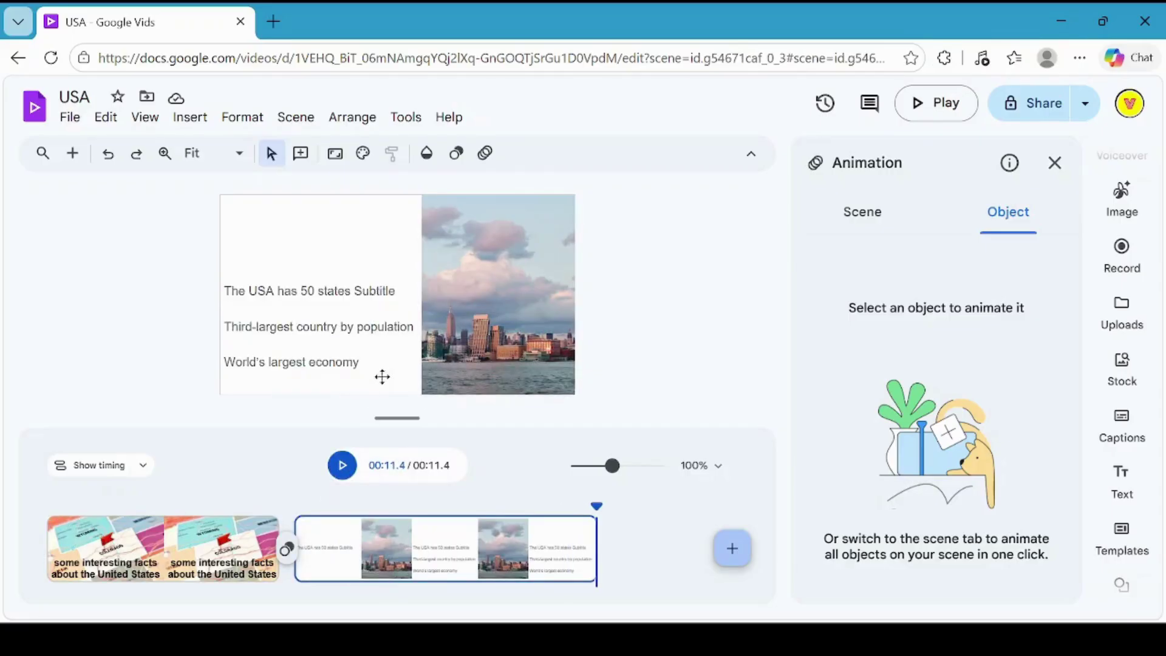
Separate the enter and exit animations of "The USA has 50 states Subtitle", keeping Fade for enter and None for exit.
click(333, 292)
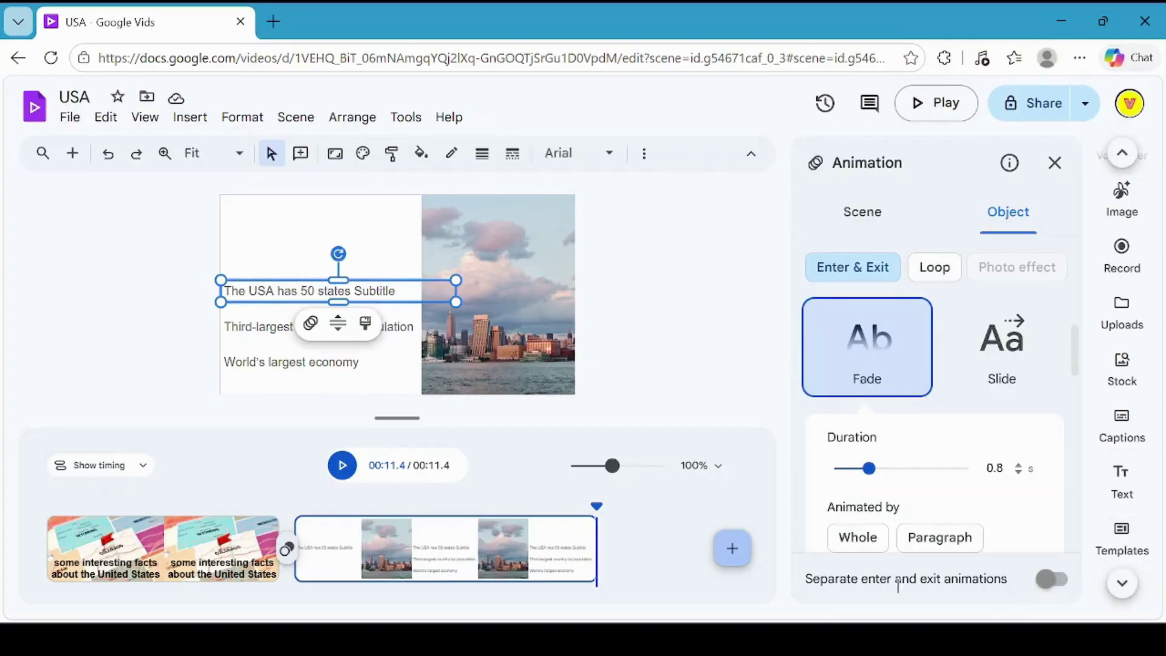
click(1055, 581)
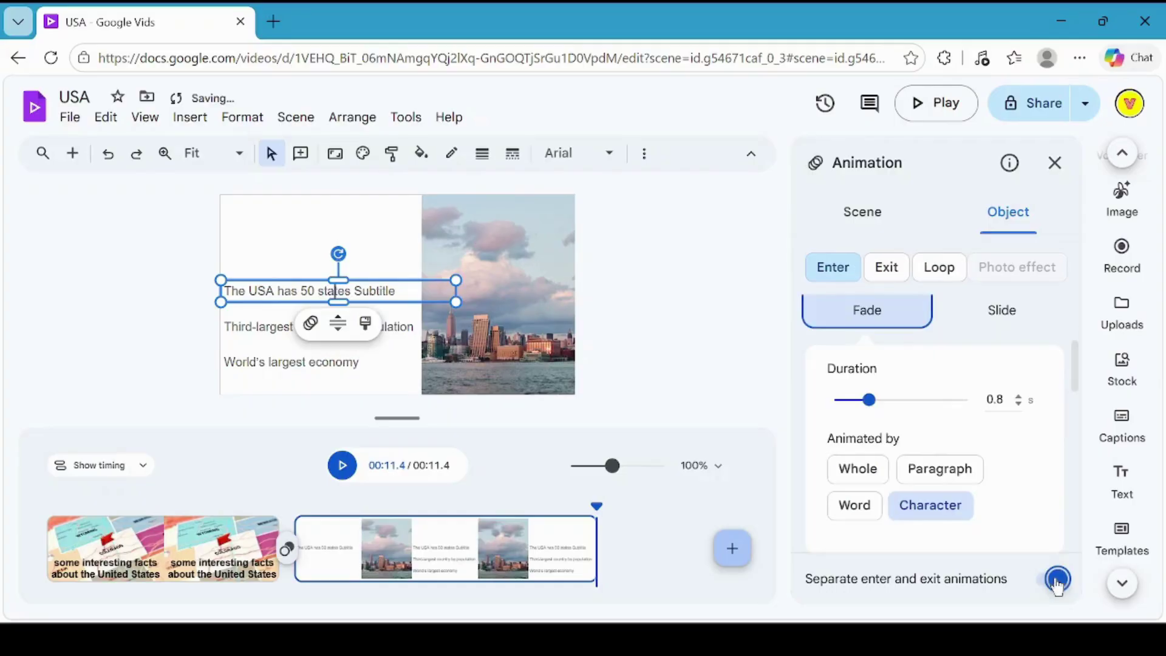
scroll(923, 346, up, 1)
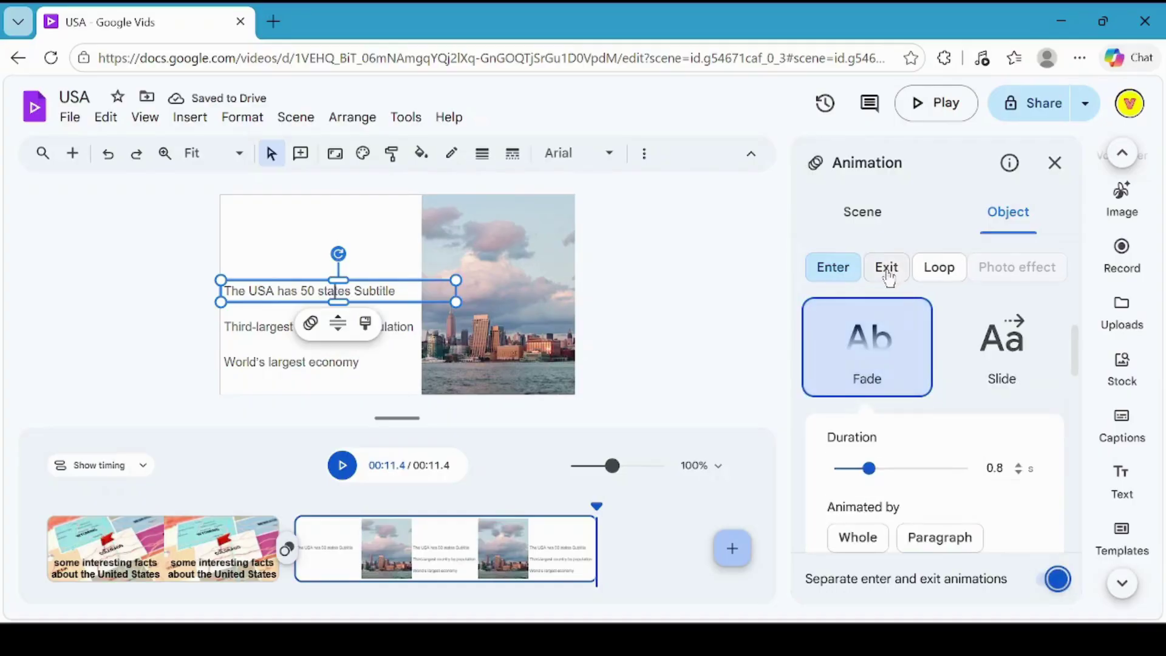
click(840, 278)
scroll(902, 368, down, 1)
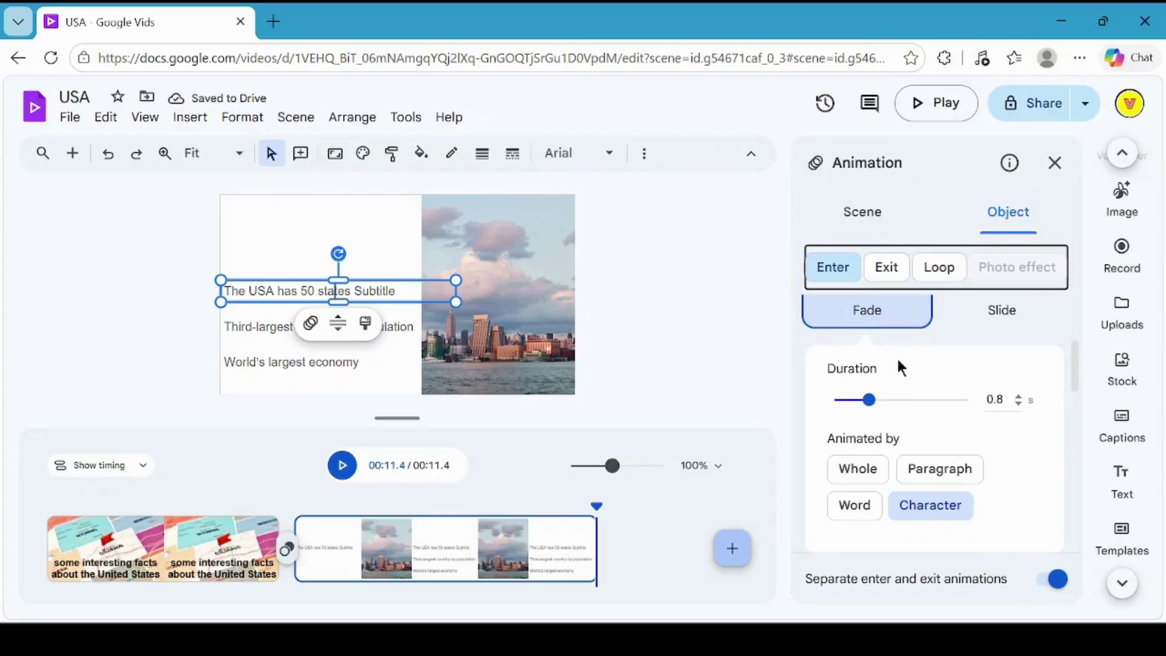
scroll(908, 389, up, 1)
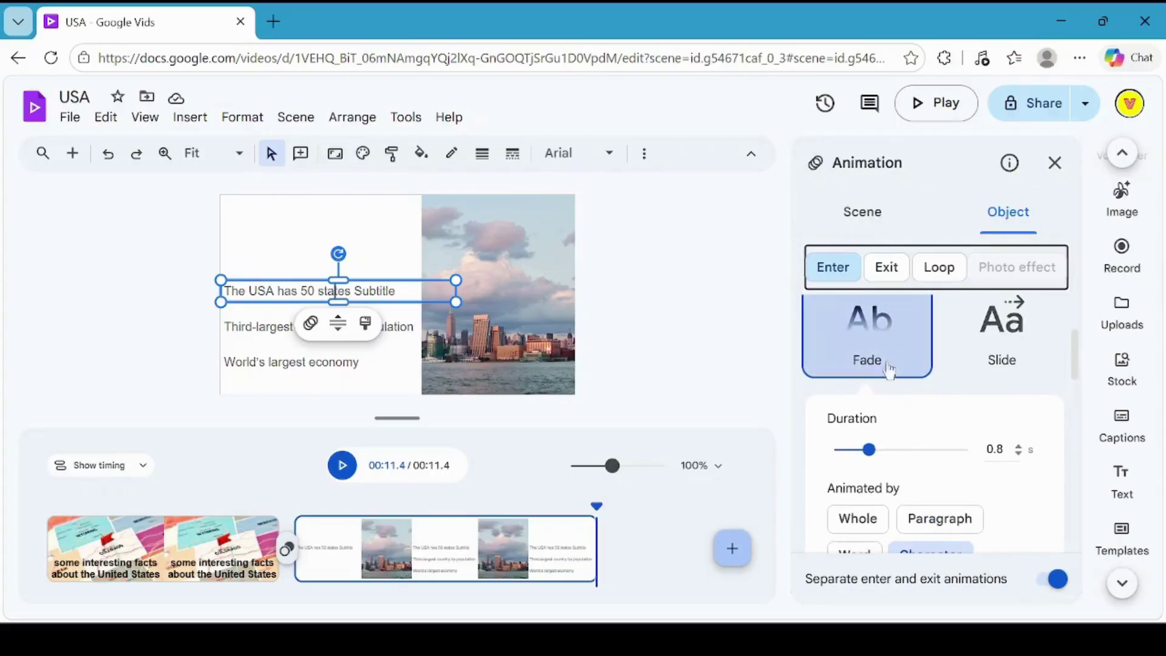
click(887, 270)
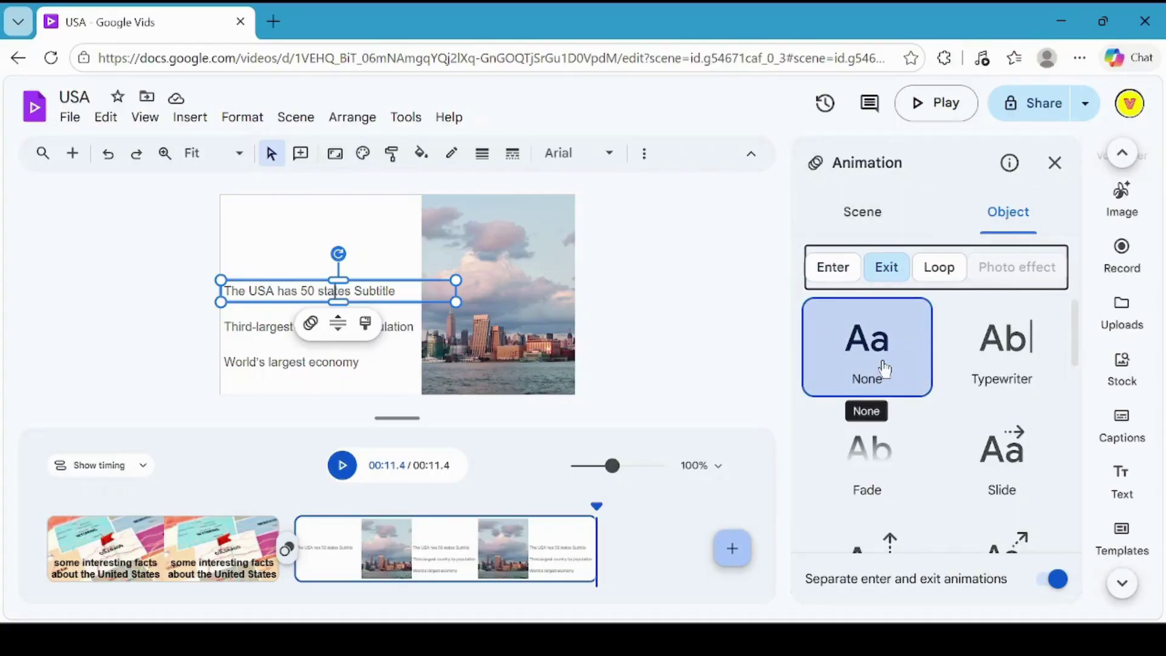
Separate the enter and exit animations of "Third-largest country by population" with None for exit, and preview the playback.
click(259, 331)
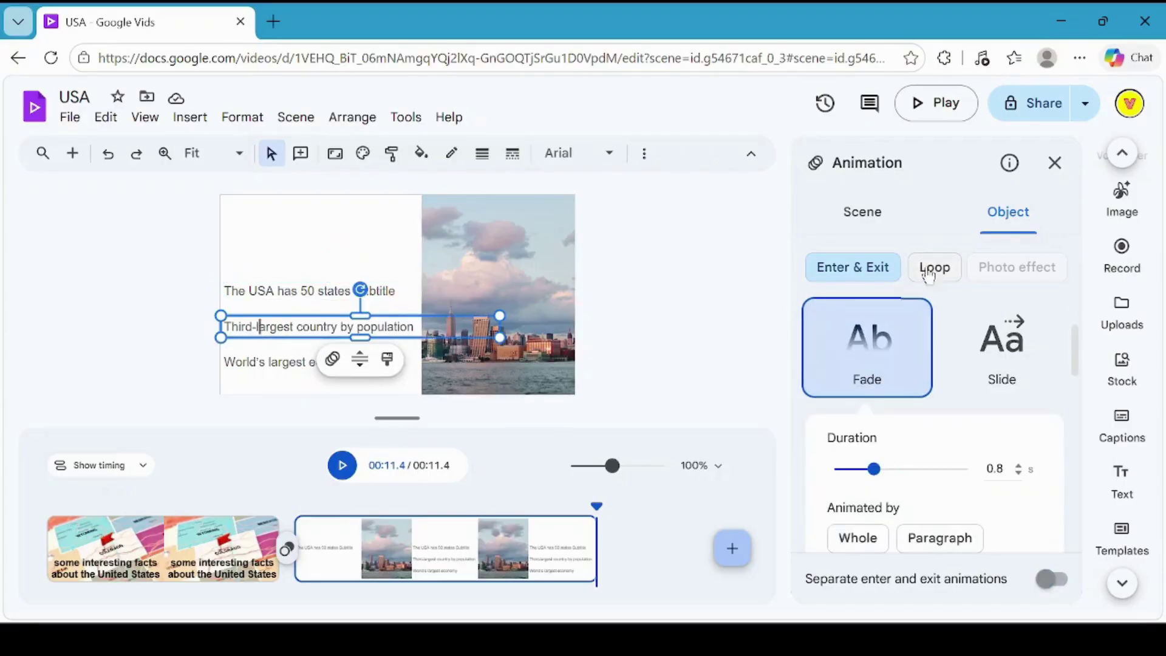
click(1047, 584)
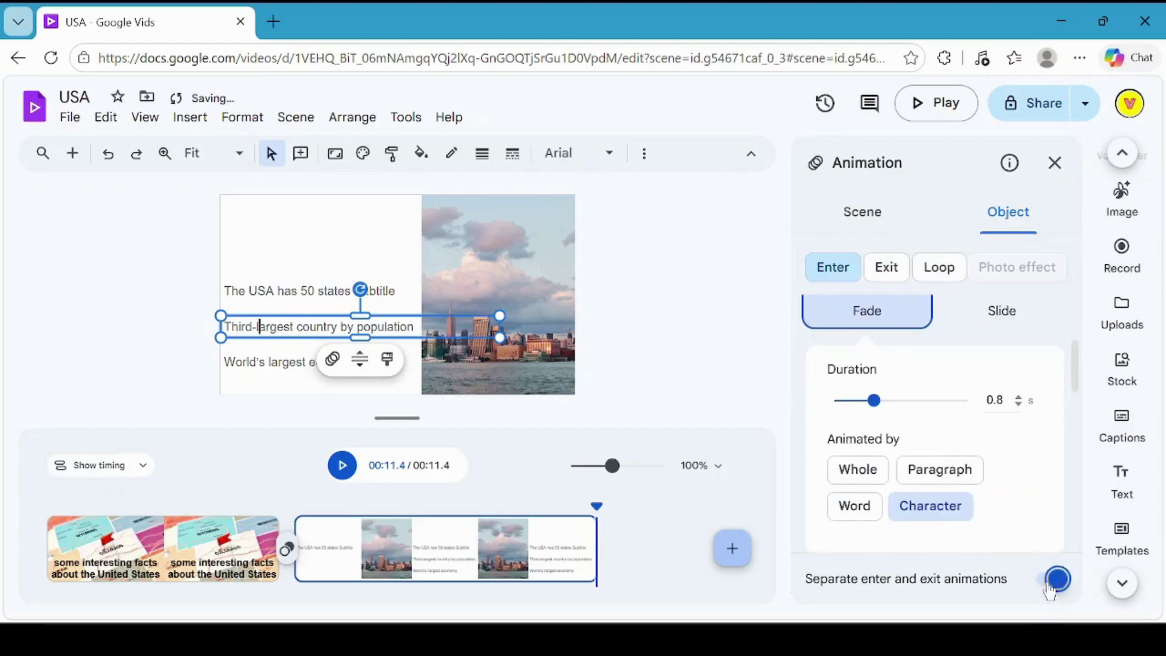
click(888, 268)
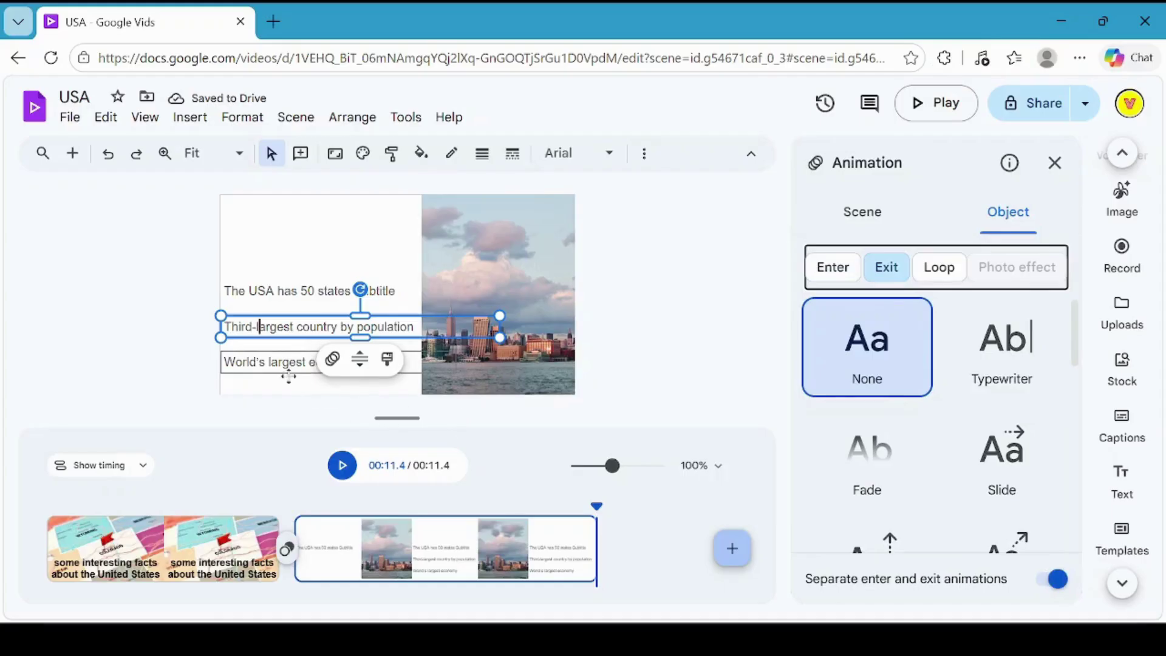
click(342, 465)
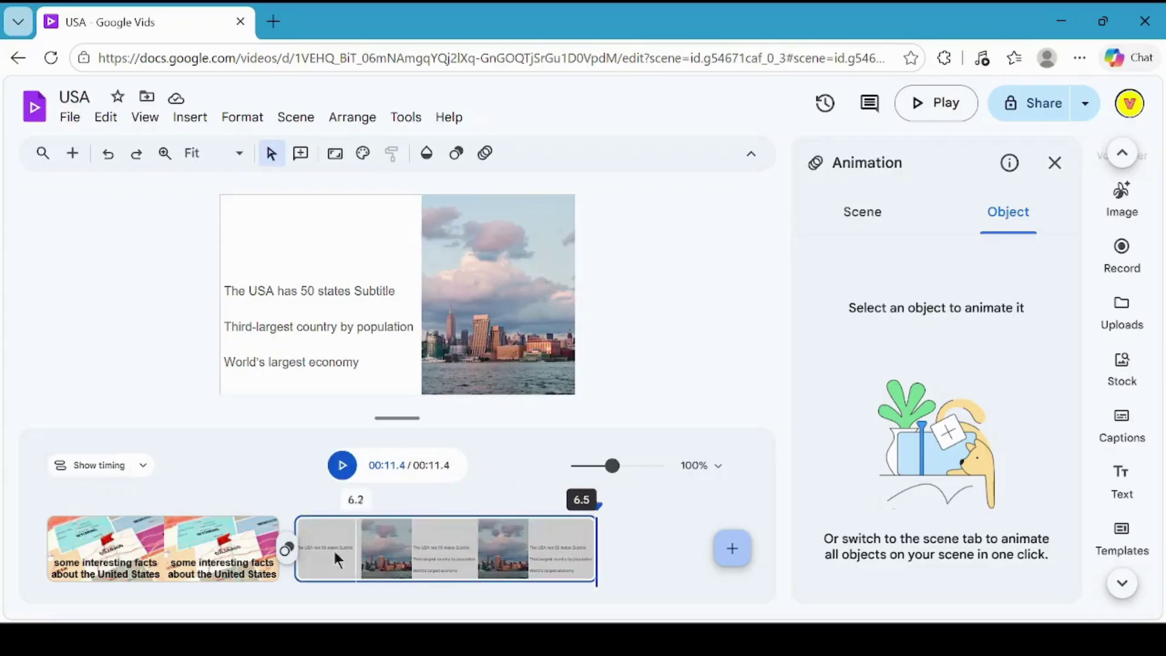
Add a 1-second Dissolve transition between the first and second scenes and preview the playback.
click(287, 552)
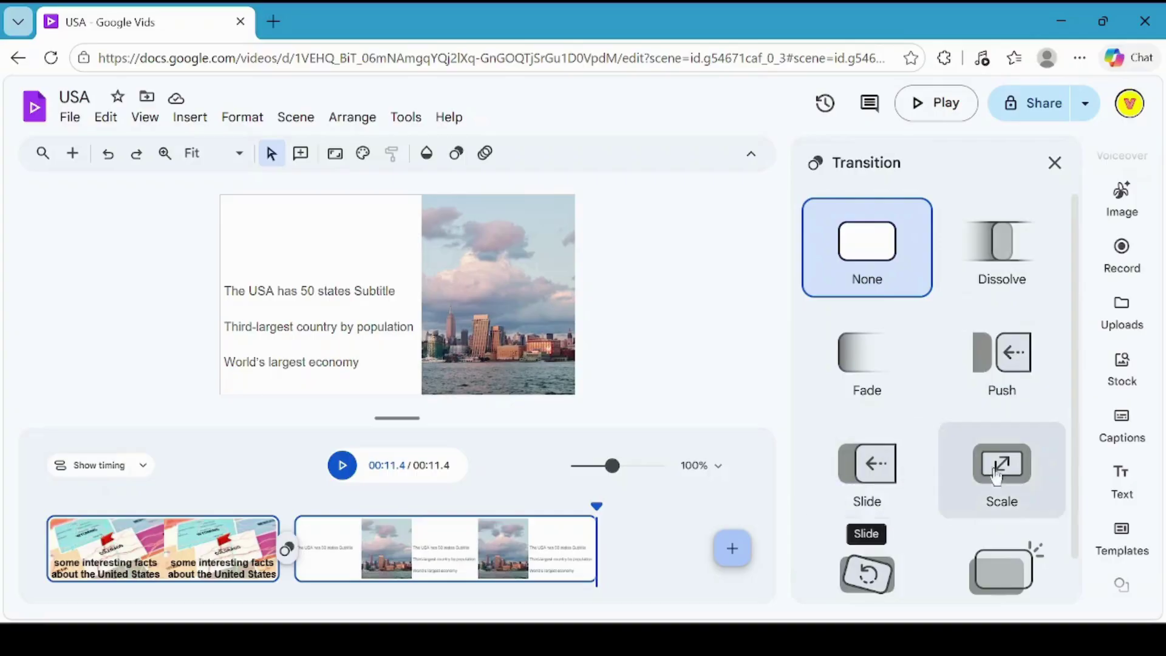
scroll(909, 549, down, 1)
scroll(863, 528, up, 1)
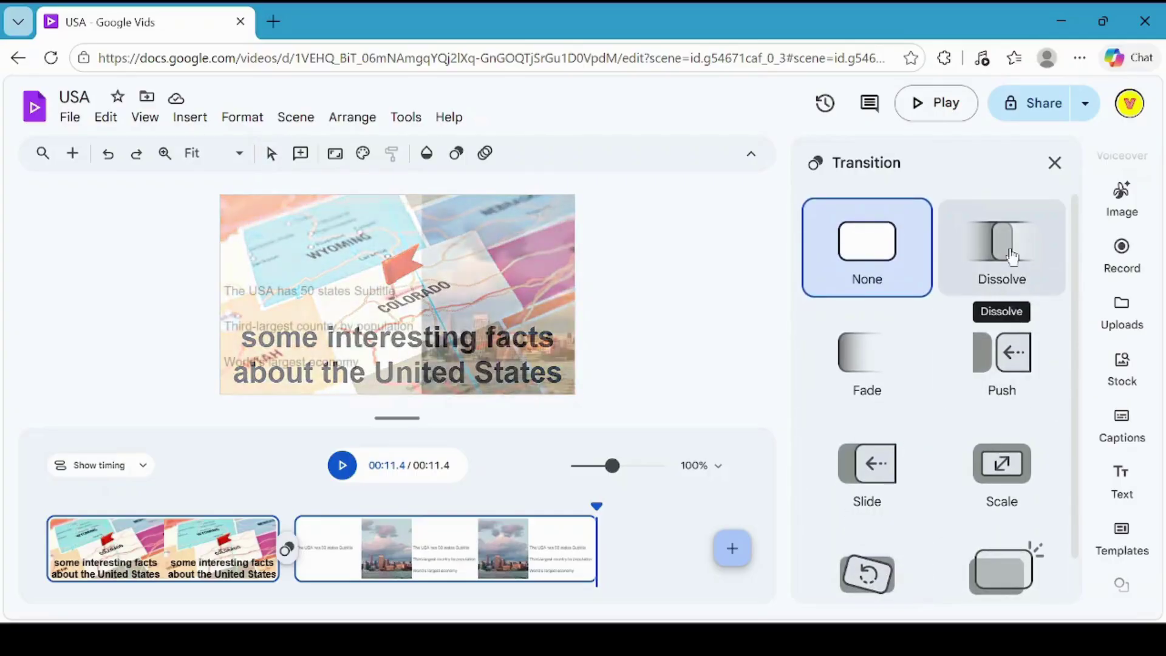
click(1012, 255)
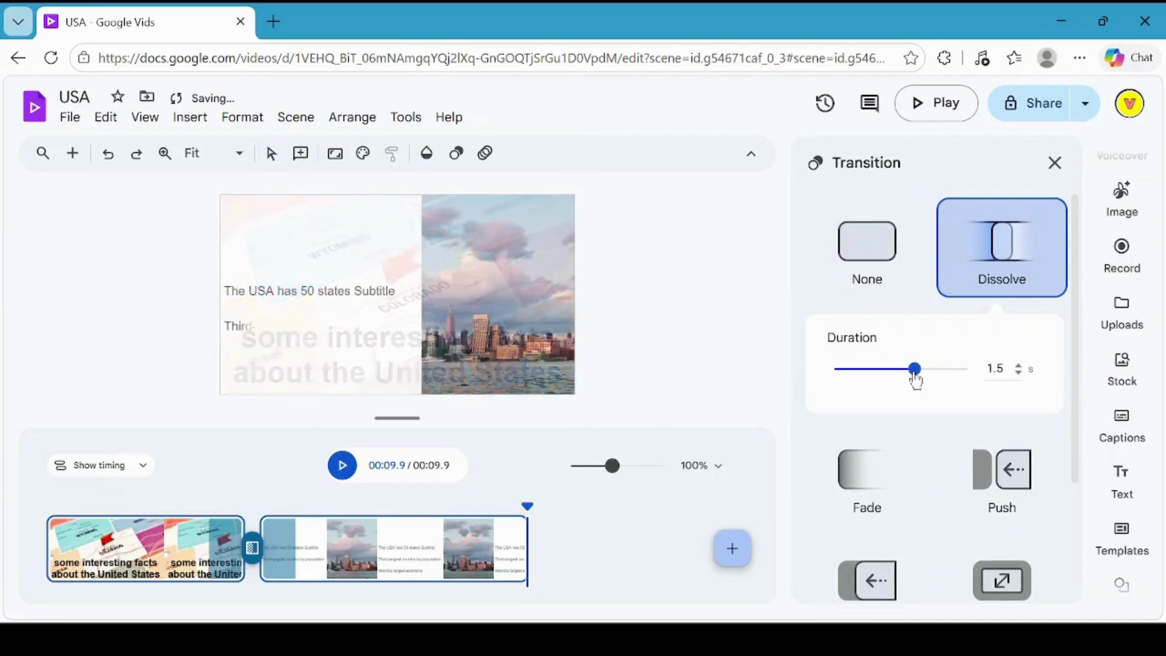
drag(916, 378, 889, 383)
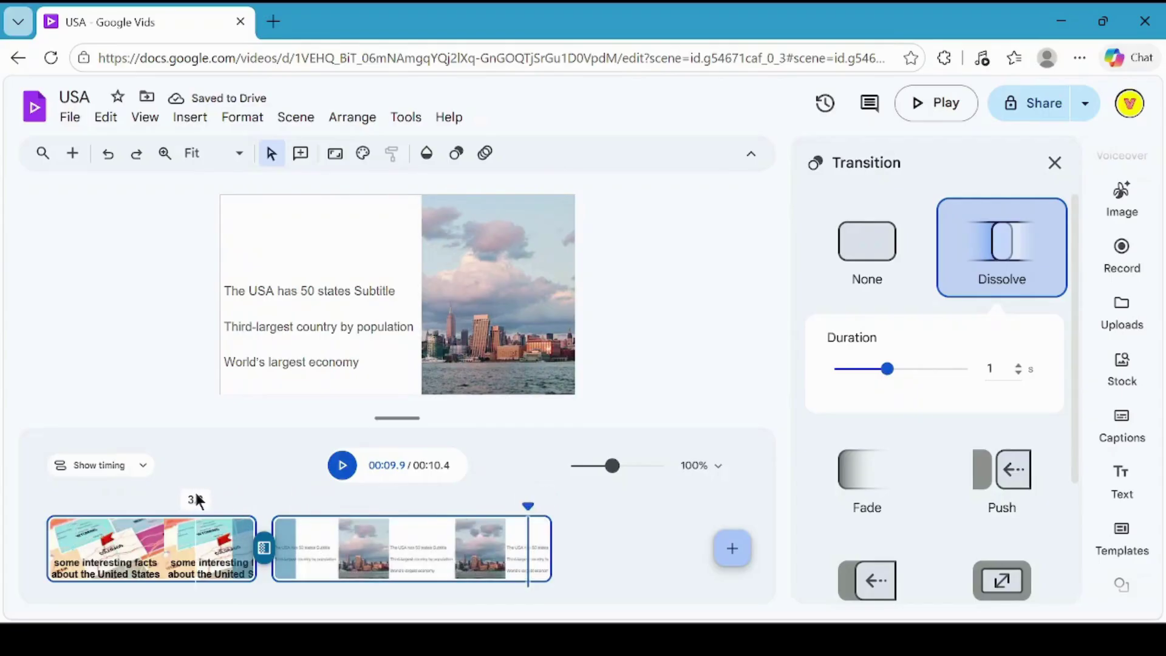
click(342, 466)
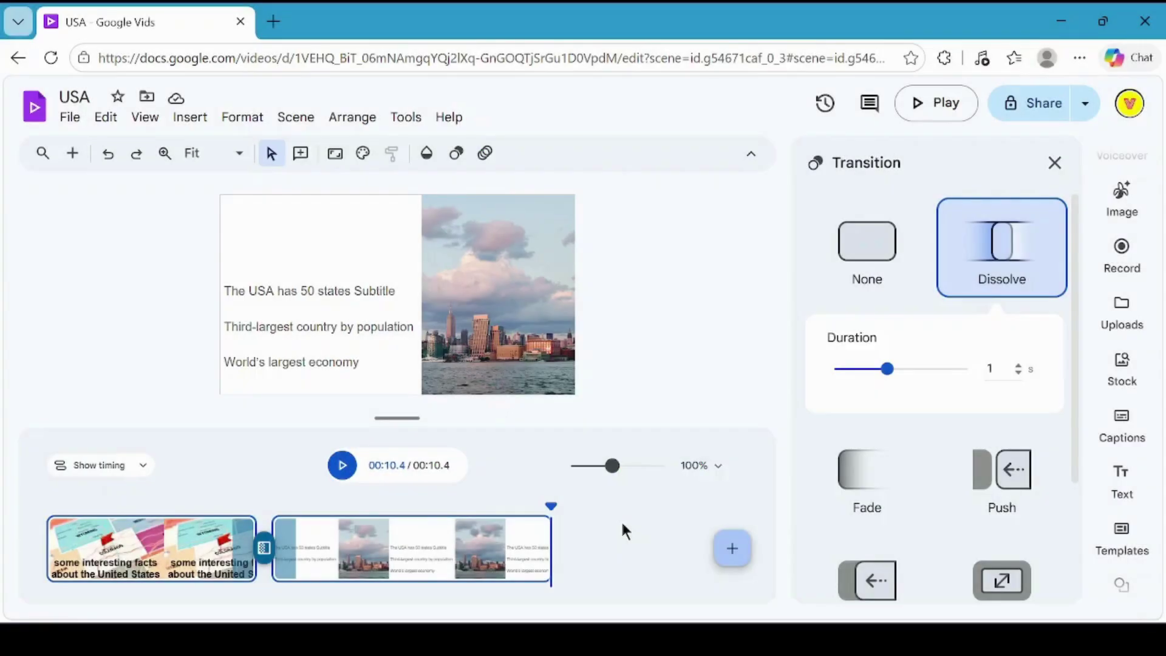
click(1057, 164)
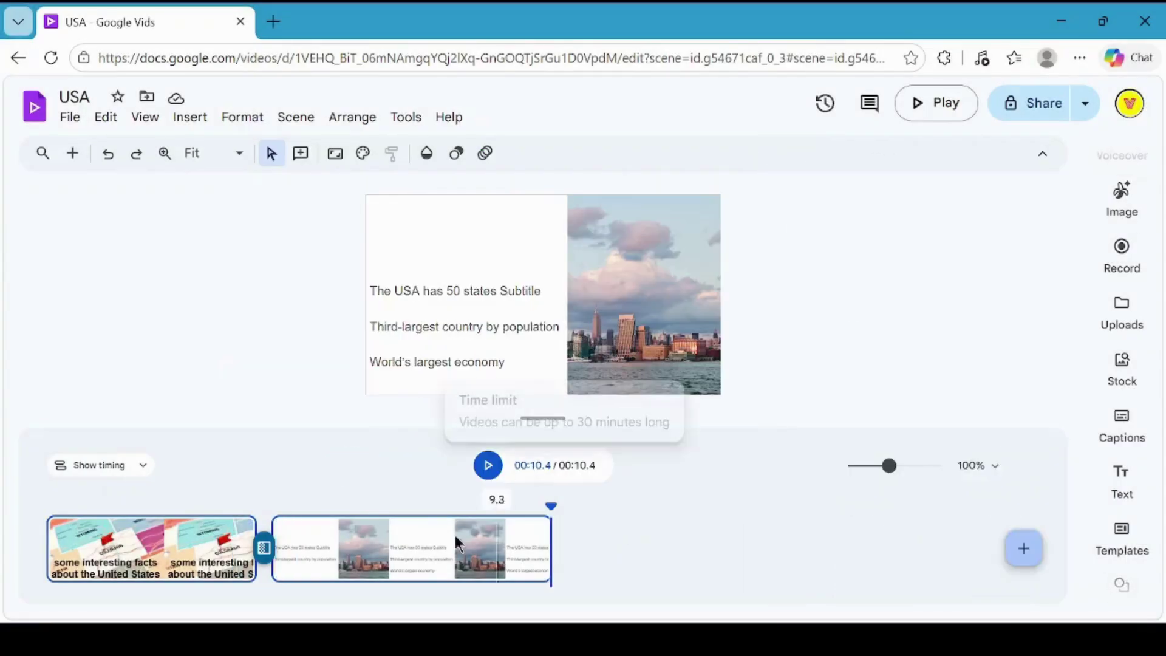
Close the transition settings and select the second scene in the timeline.
click(415, 576)
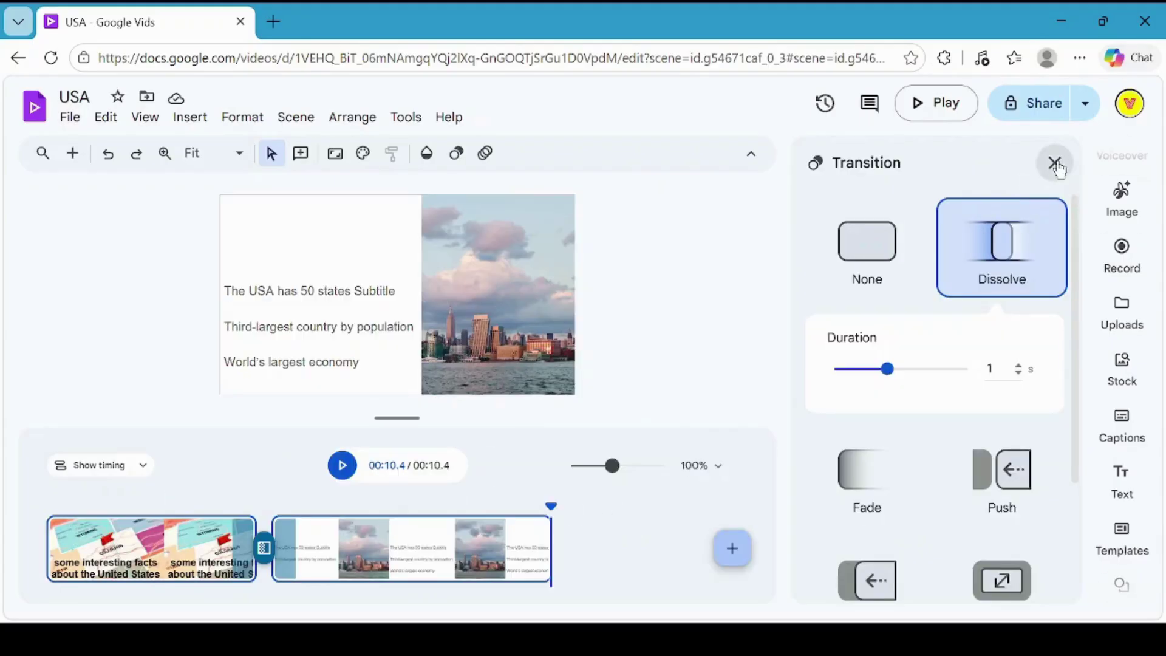
click(1057, 166)
click(413, 570)
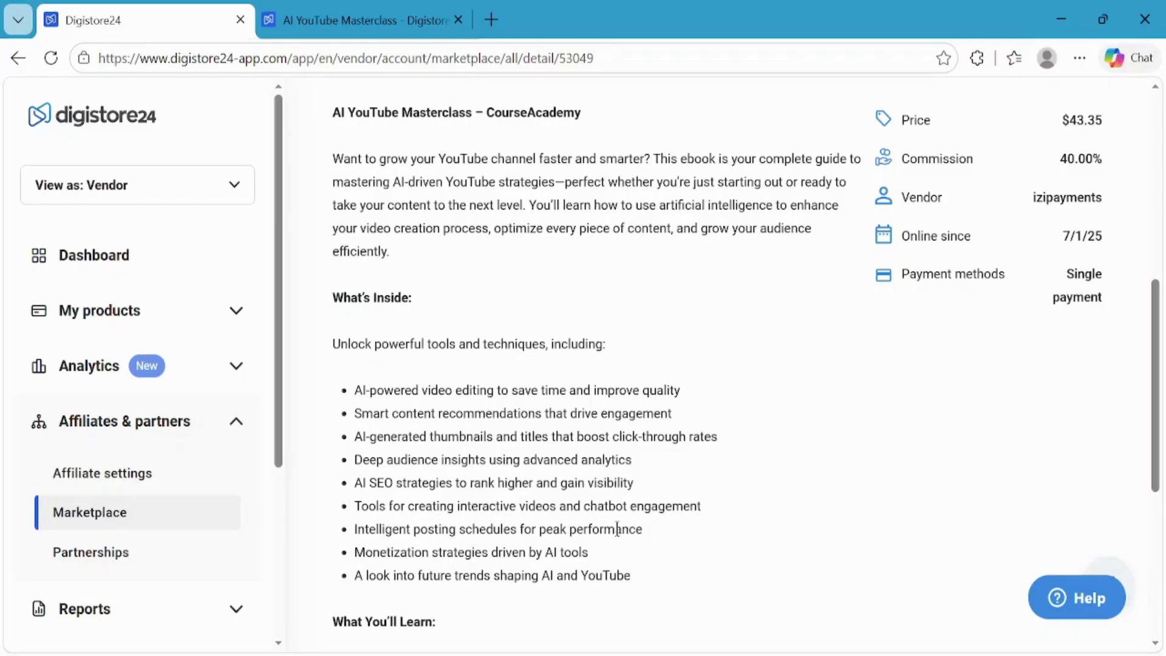
Switch to Digistore24, read the AI YouTube Masterclass marketplace description, and open the product's own page.
scroll(617, 529, down, 4)
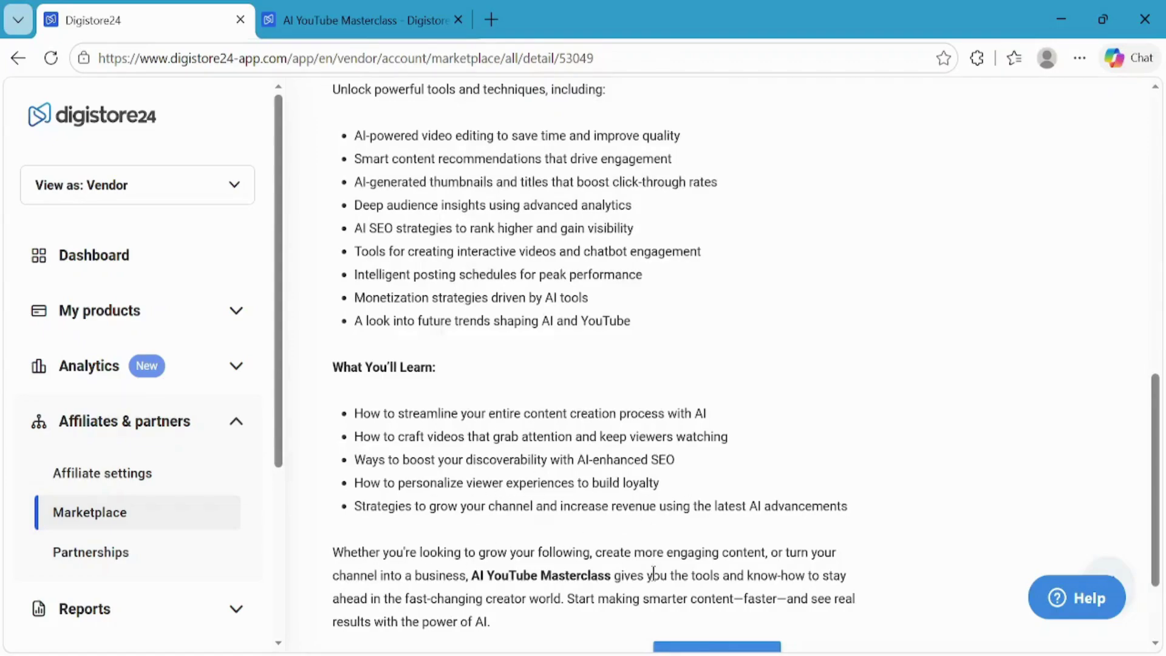
scroll(653, 573, down, 1)
scroll(653, 573, up, 1)
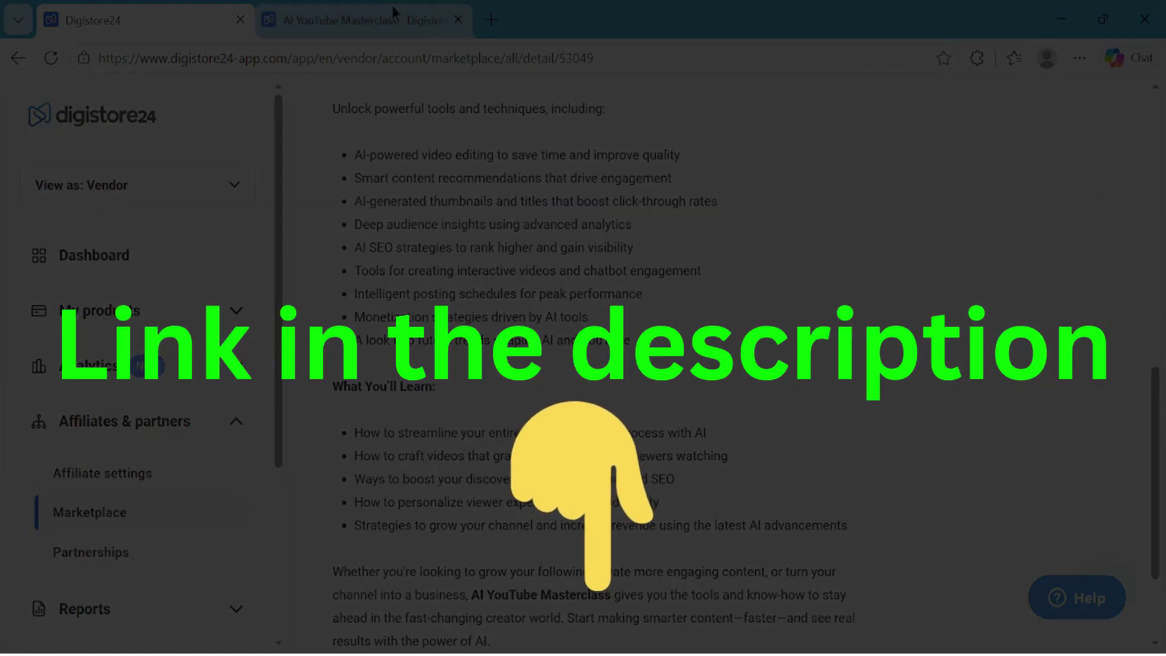
click(395, 18)
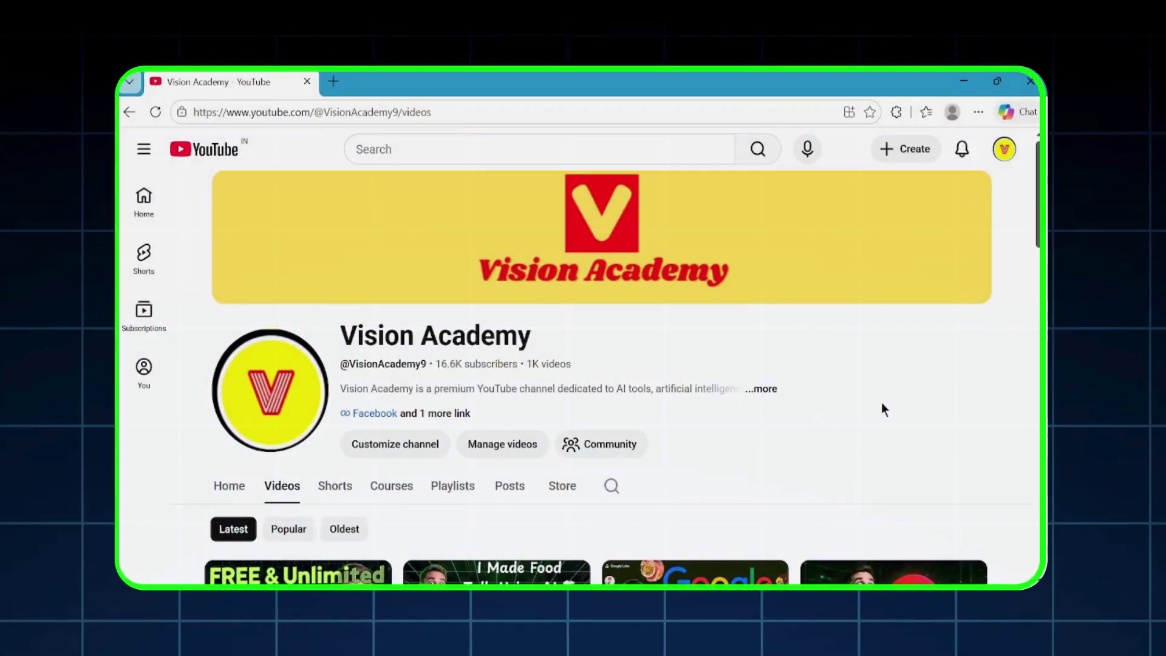
Switch to YouTube and browse the latest videos on the Vision Academy channel.
scroll(883, 402, down, 3)
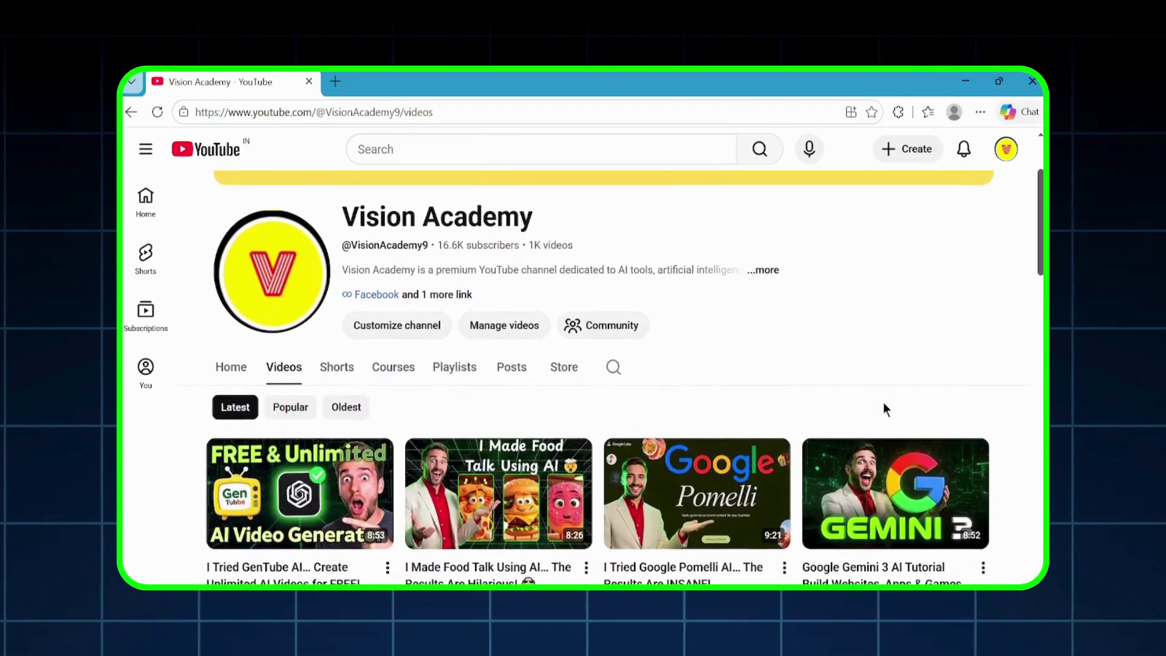
scroll(885, 407, down, 3)
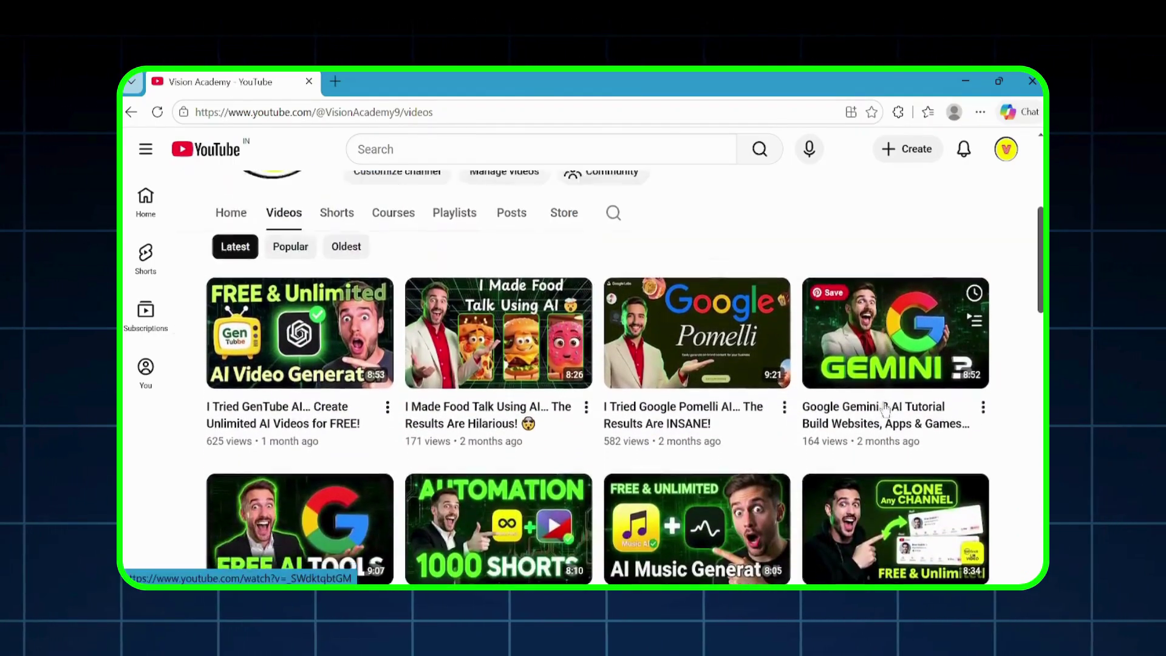
scroll(883, 403, down, 1)
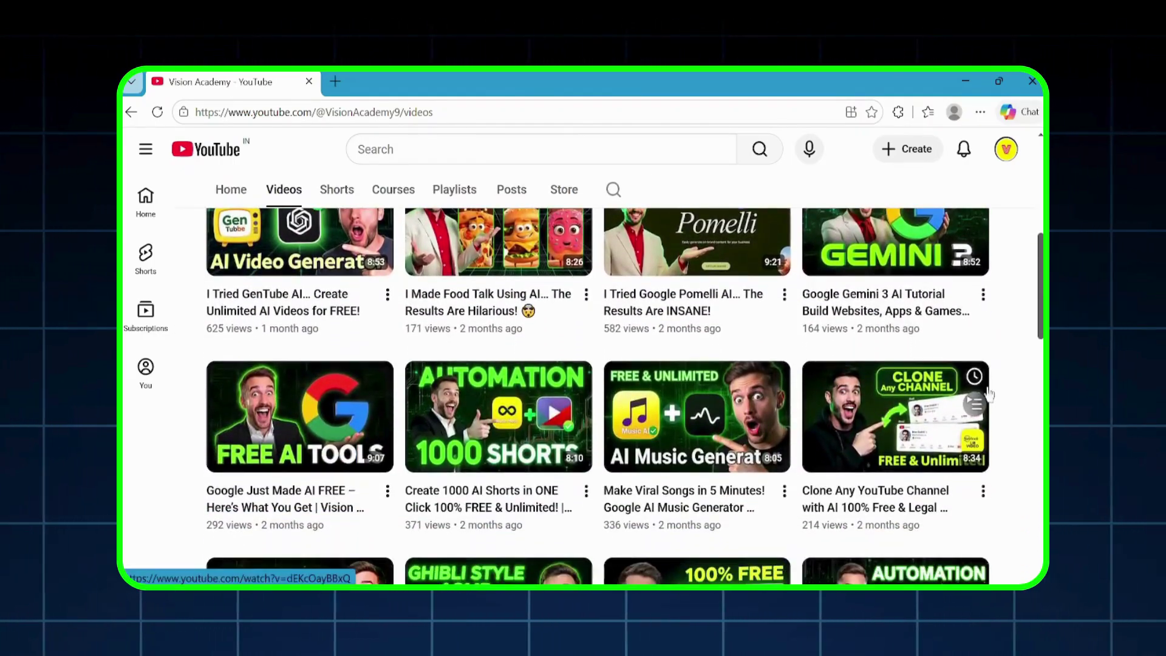